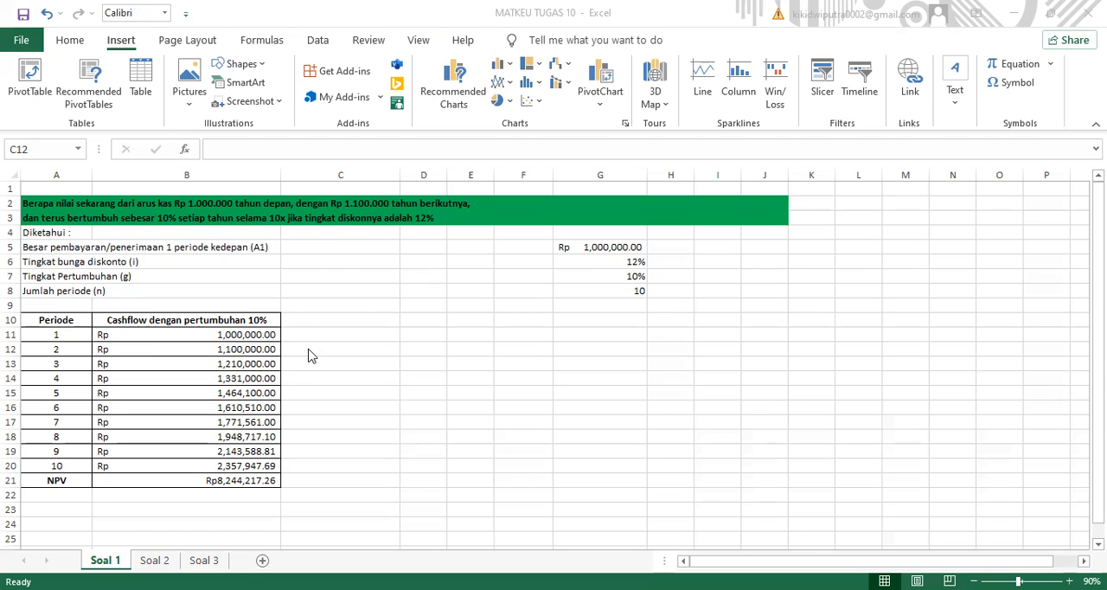
- Enter the formula =B11*110% in cell C12 to calculate the period 2 cash flow with 10% growth
{"action": "left_click", "coordinate": [285, 349]}
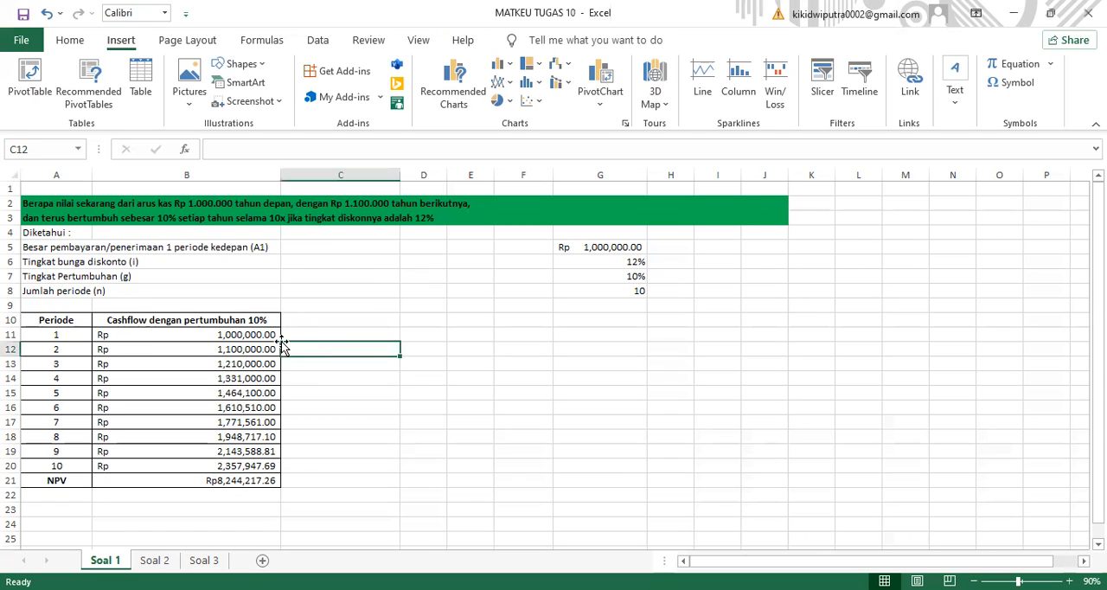
{"action": "left_click", "coordinate": [234, 147]}
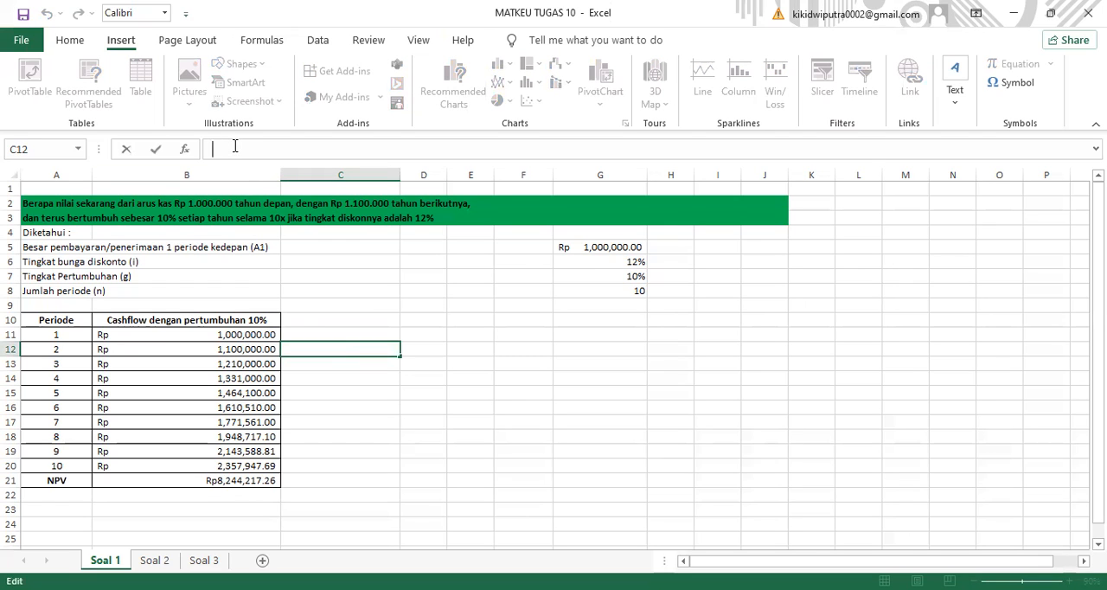
{"action": "type", "text": "="}
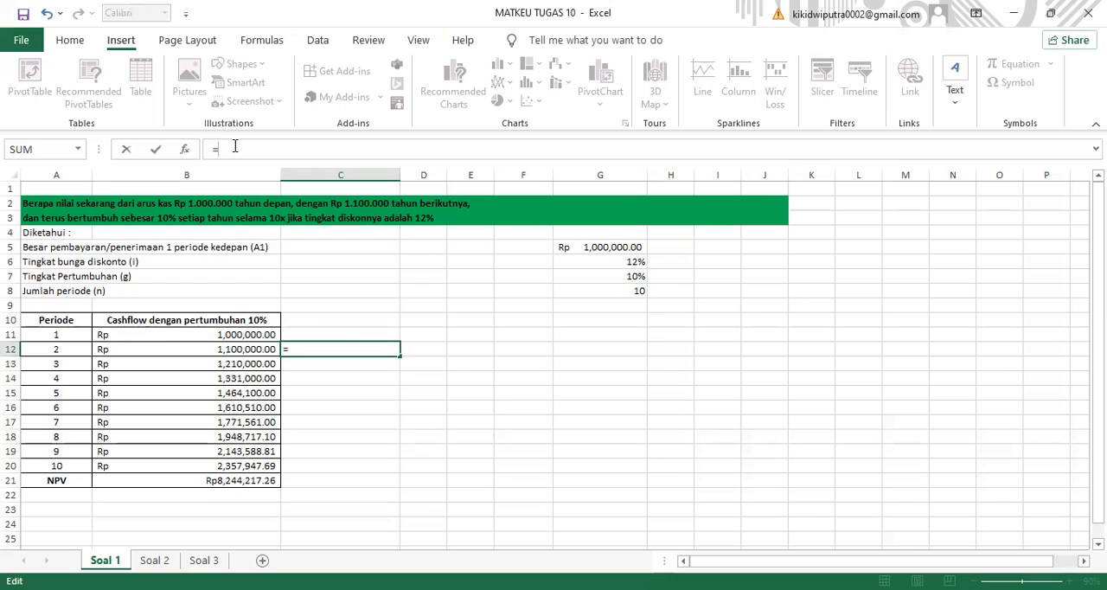
{"action": "type", "text": "B"}
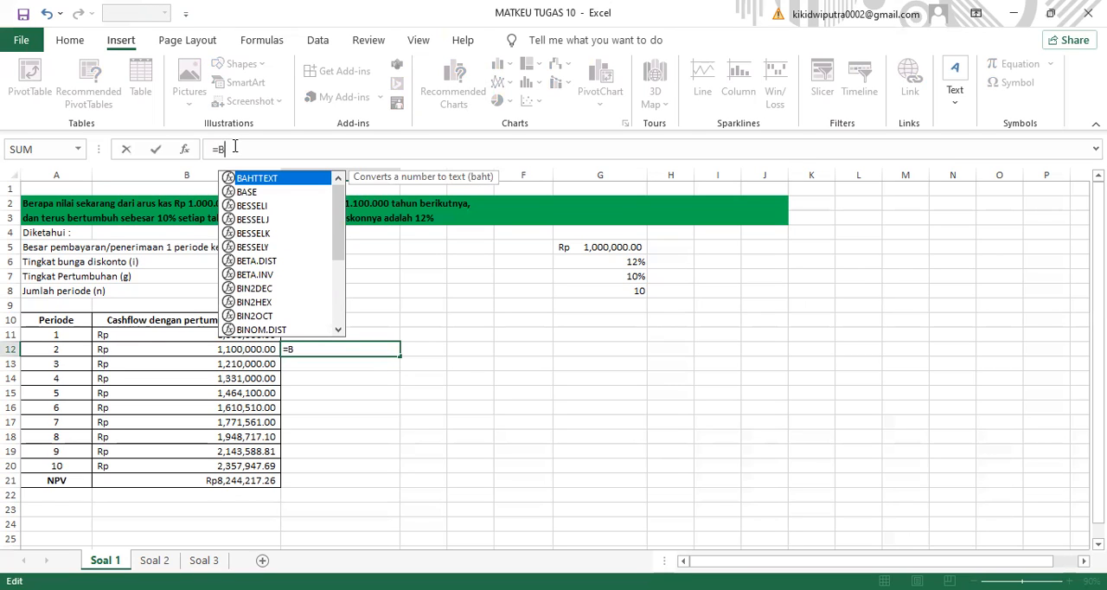
{"action": "type", "text": "11"}
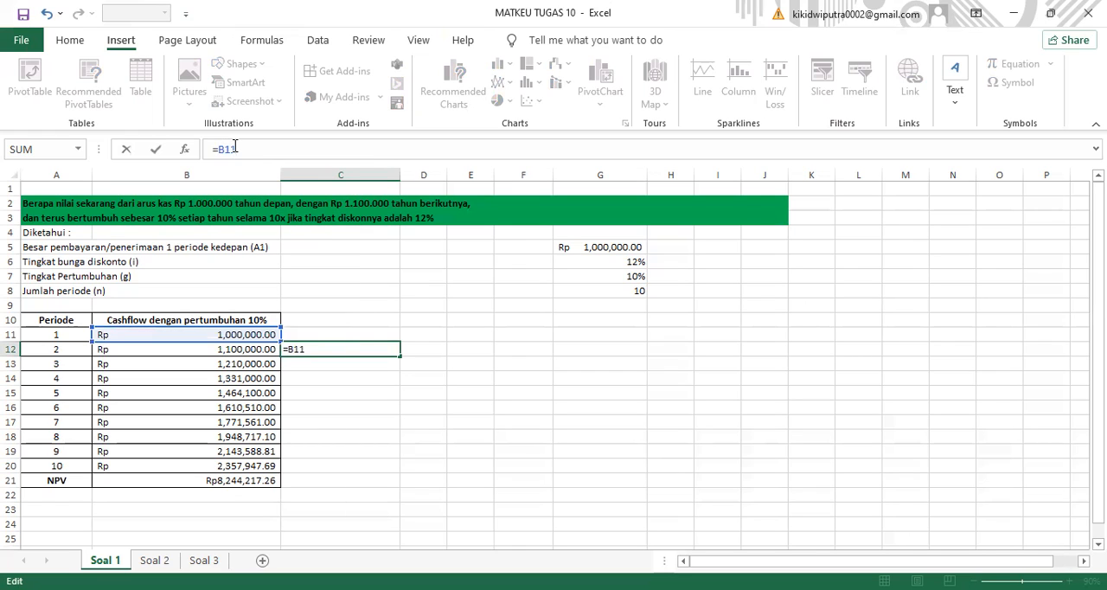
{"action": "type", "text": "*110%"}
{"action": "key", "text": "Return"}
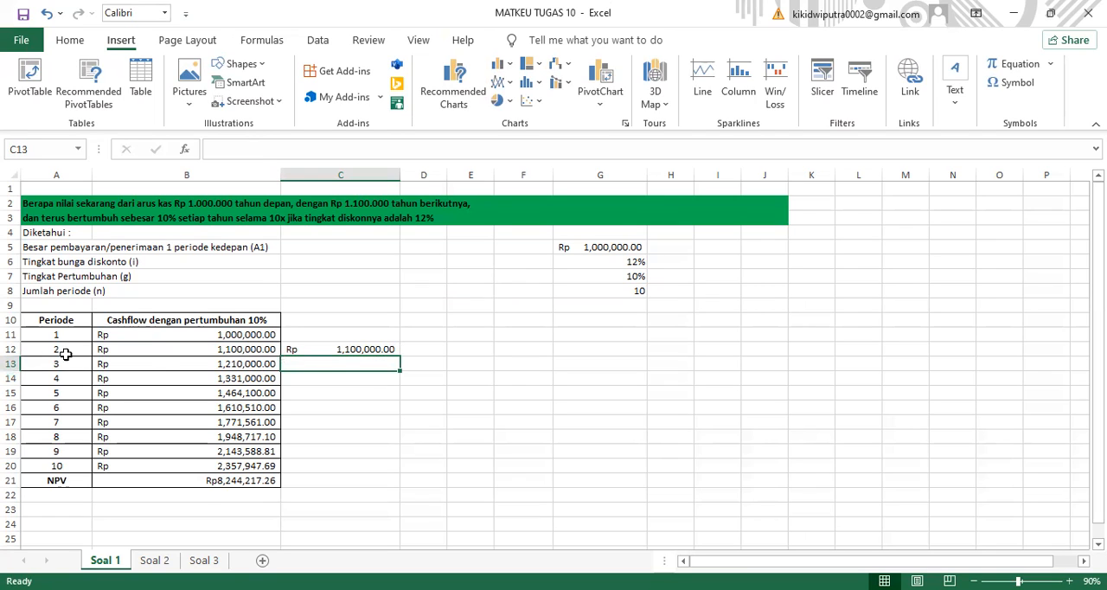
- Fill the growth formula from C12 down to C20 for periods 3 to 10
{"action": "left_click", "coordinate": [346, 351]}
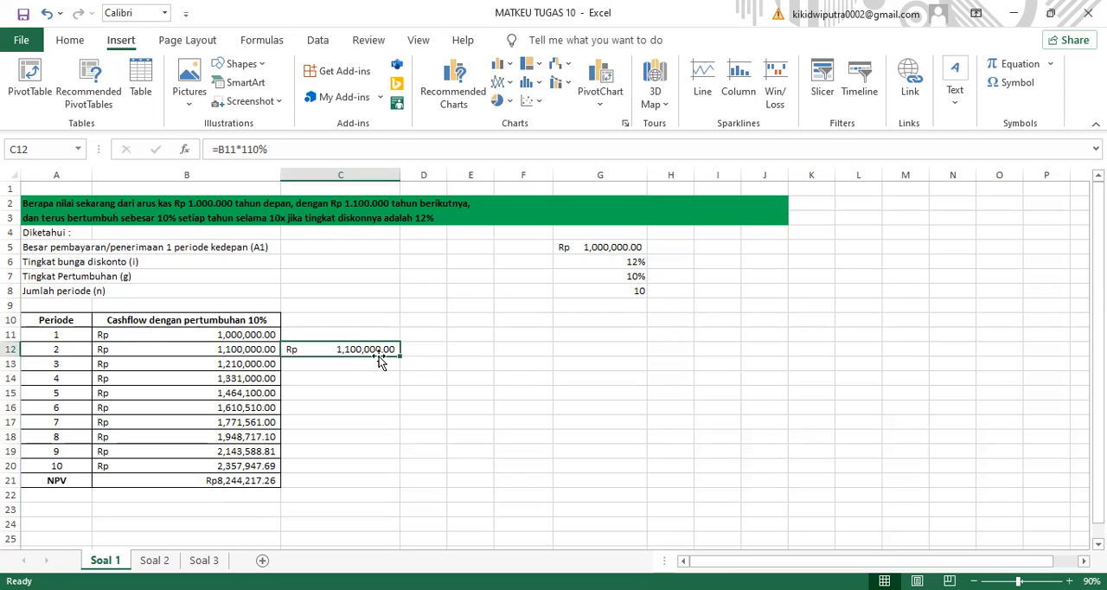
{"action": "left_click_drag", "start_coordinate": [403, 353], "coordinate": [401, 473]}
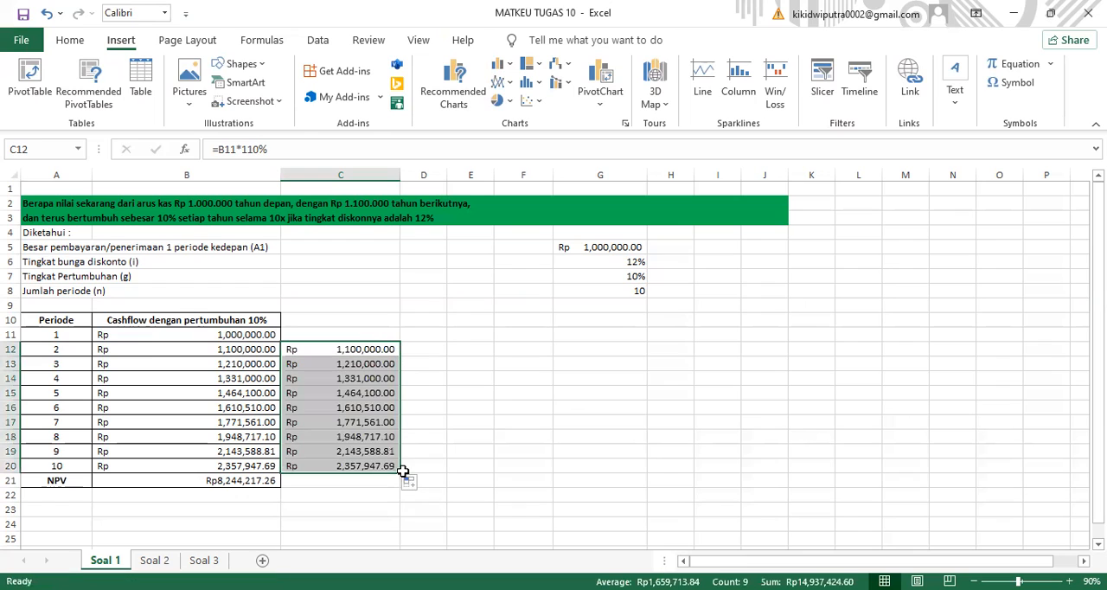
{"action": "left_click", "coordinate": [359, 468]}
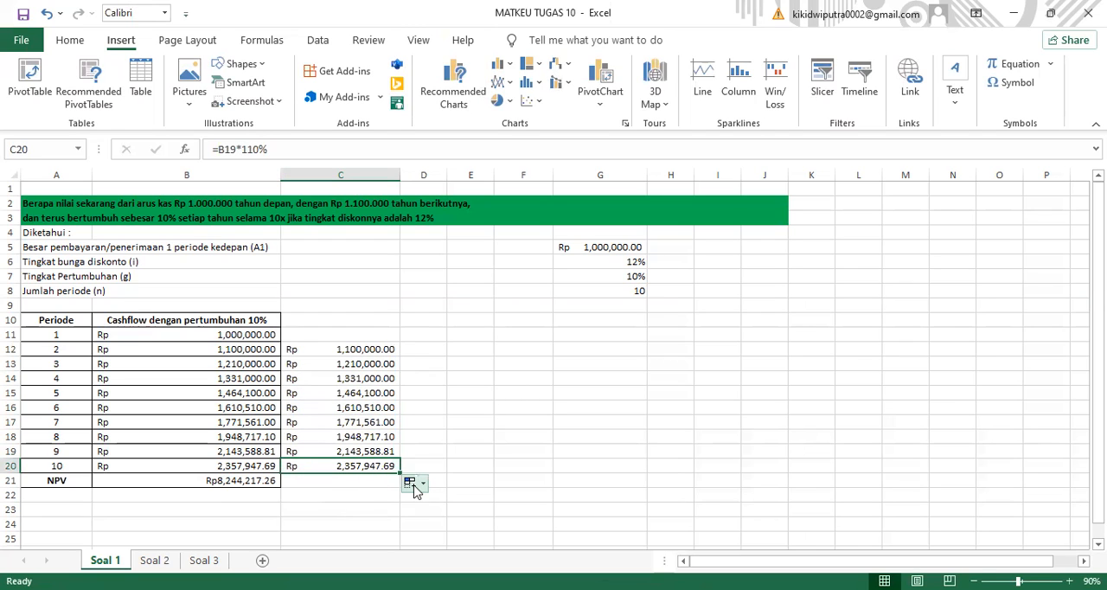
- Calculate the net present value in cell C21 with the formula =NPV(12%,B11:B20)
{"action": "left_click", "coordinate": [361, 483]}
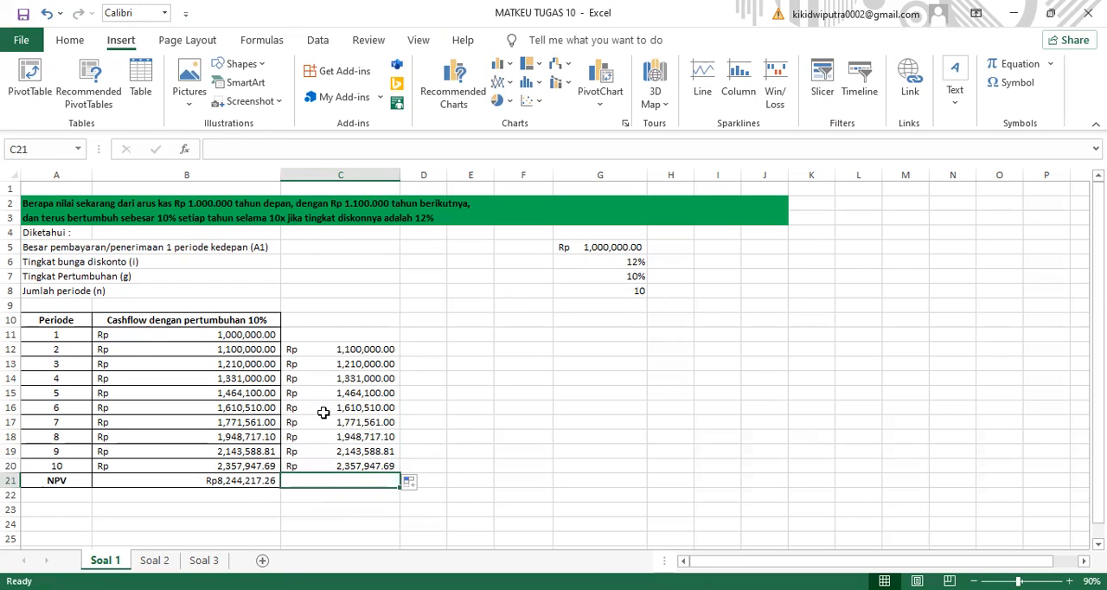
{"action": "left_click", "coordinate": [302, 149]}
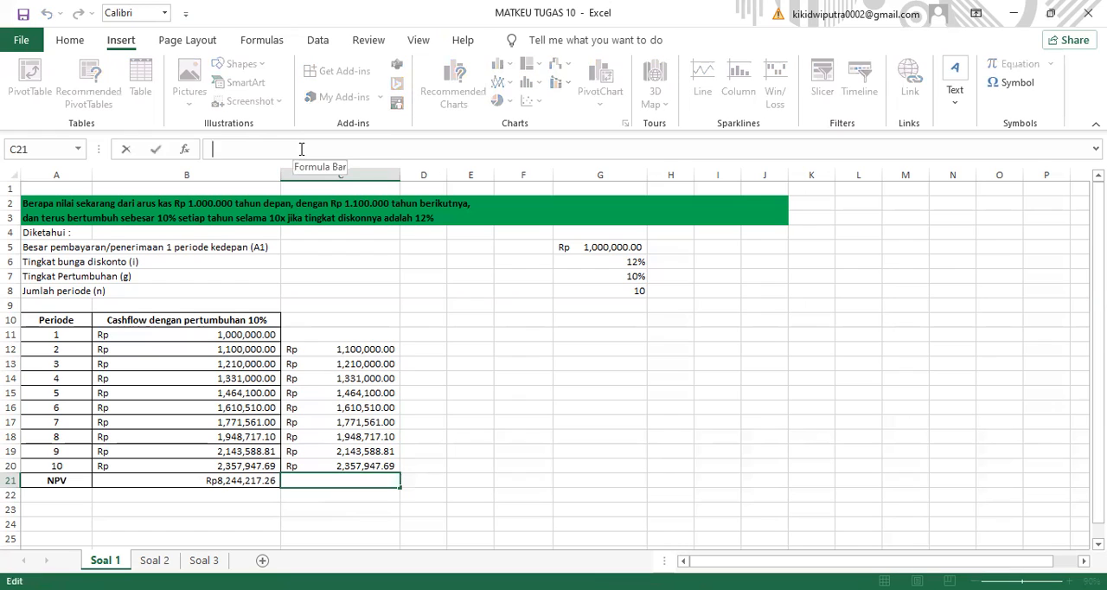
{"action": "type", "text": "=NPV"}
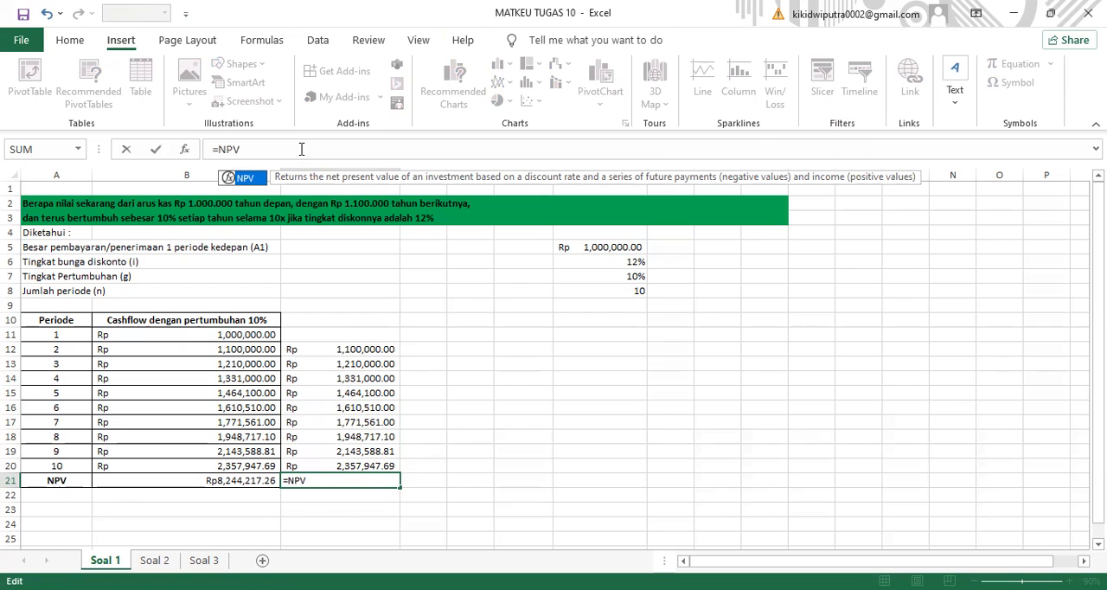
{"action": "type", "text": "("}
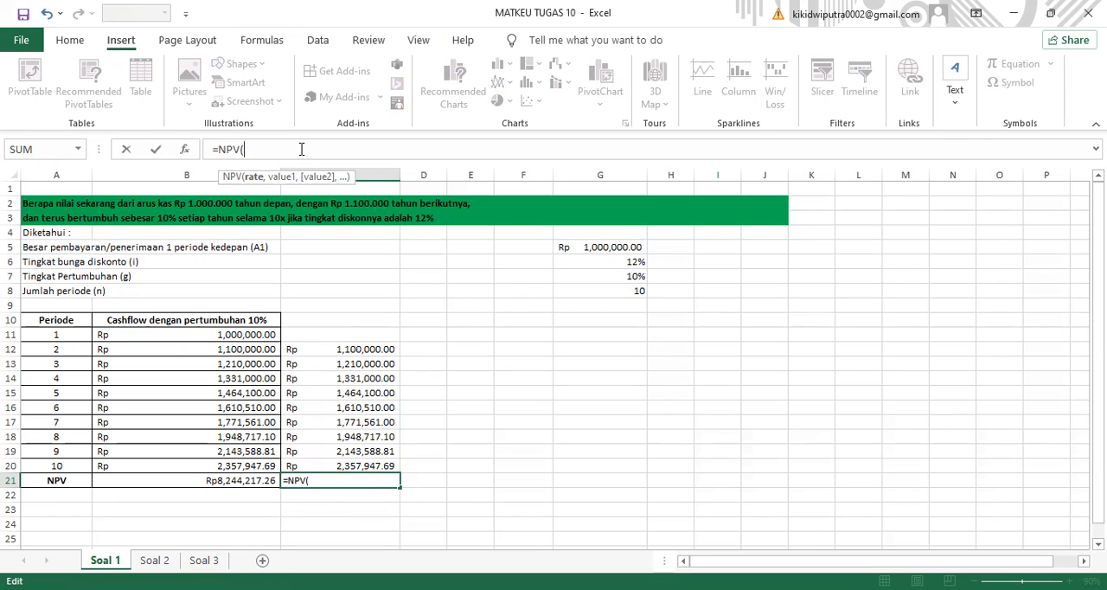
{"action": "type", "text": "12%,"}
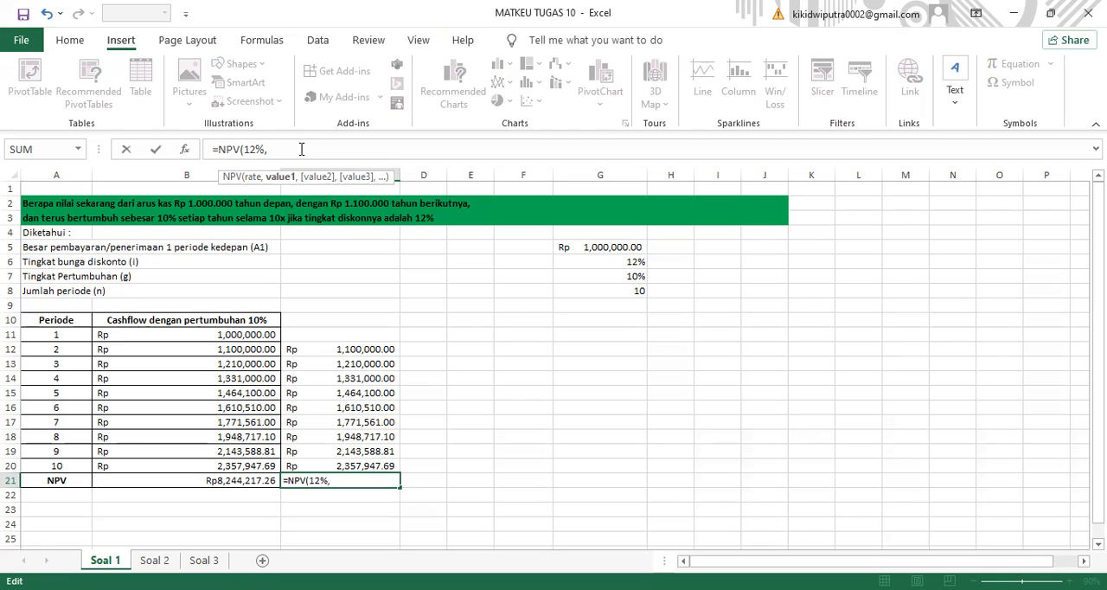
{"action": "type", "text": "B11"}
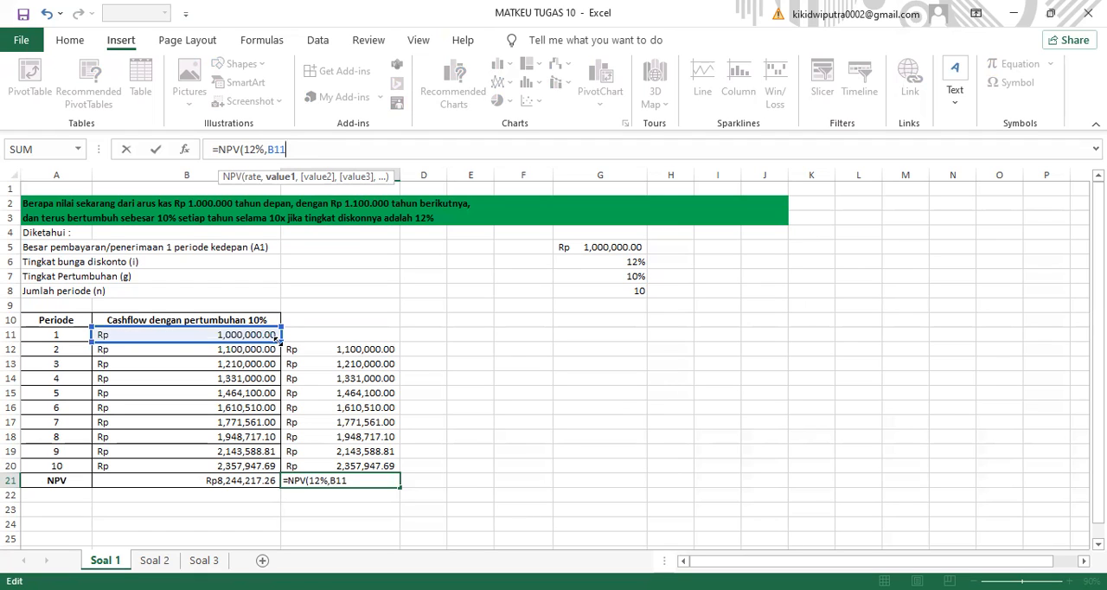
{"action": "left_click_drag", "start_coordinate": [276, 338], "coordinate": [277, 467]}
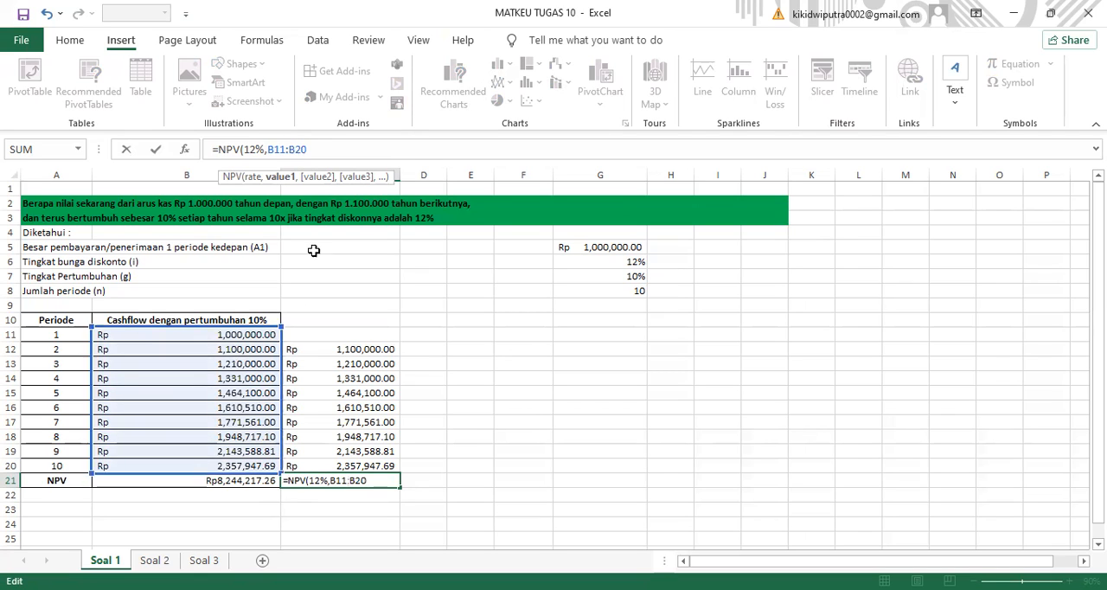
{"action": "type", "text": ")"}
{"action": "key", "text": "Return"}
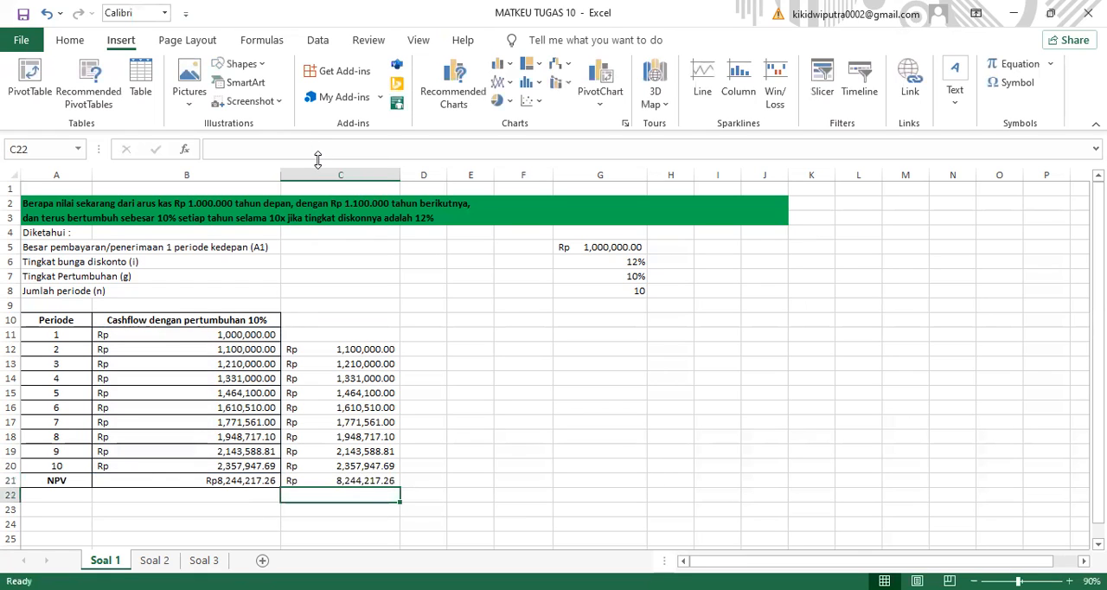
{"action": "left_click", "coordinate": [368, 482]}
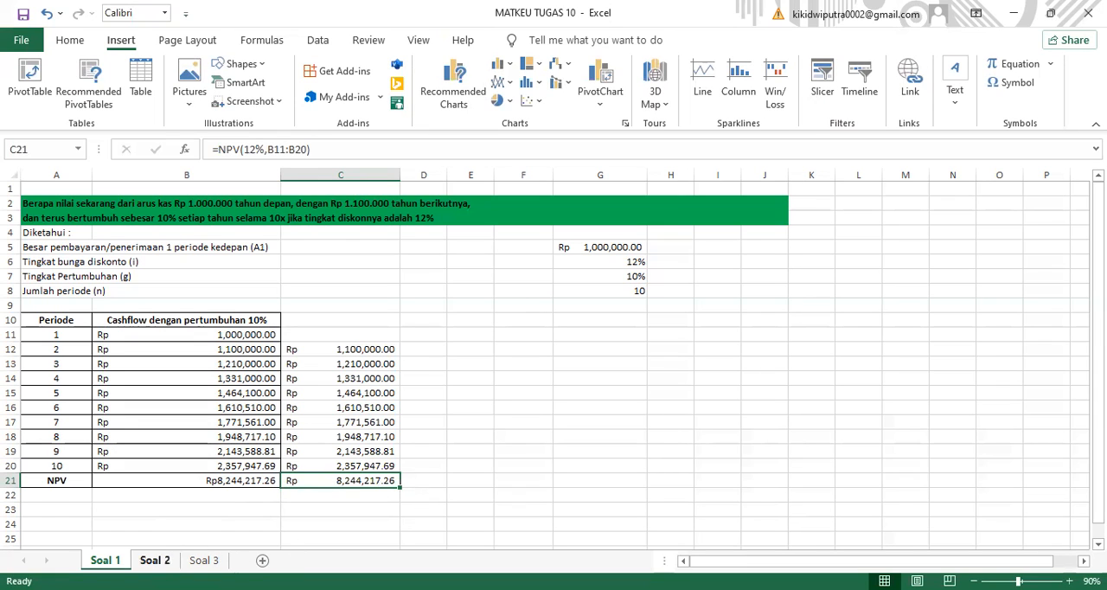
- On the Soal 2 sheet, enter =B11*110% in cell C12 and fill it down to C19
{"action": "left_click", "coordinate": [155, 560]}
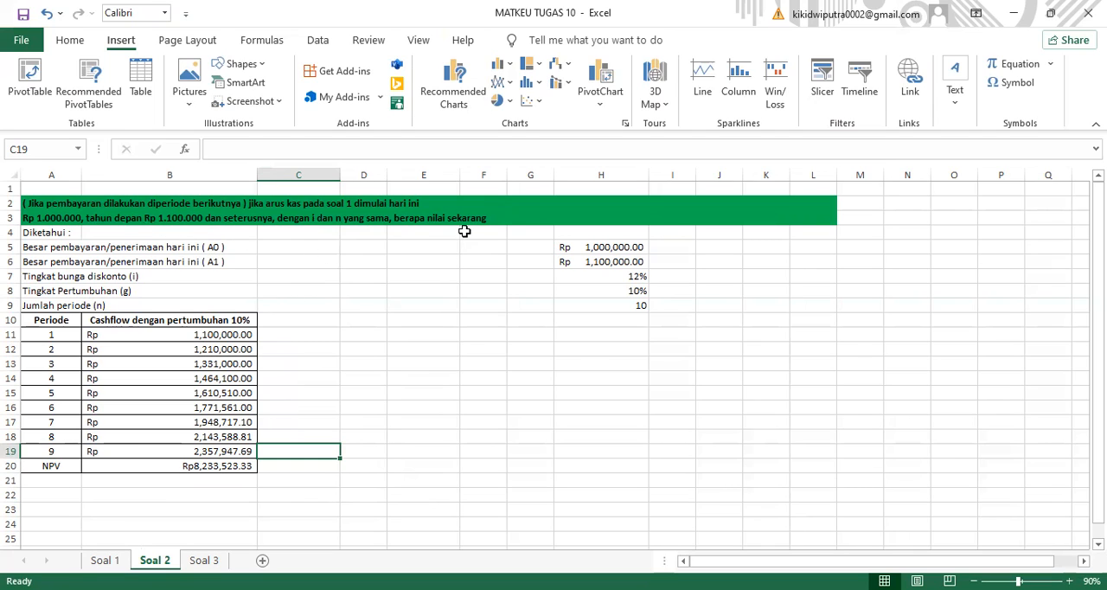
{"action": "left_click", "coordinate": [285, 352]}
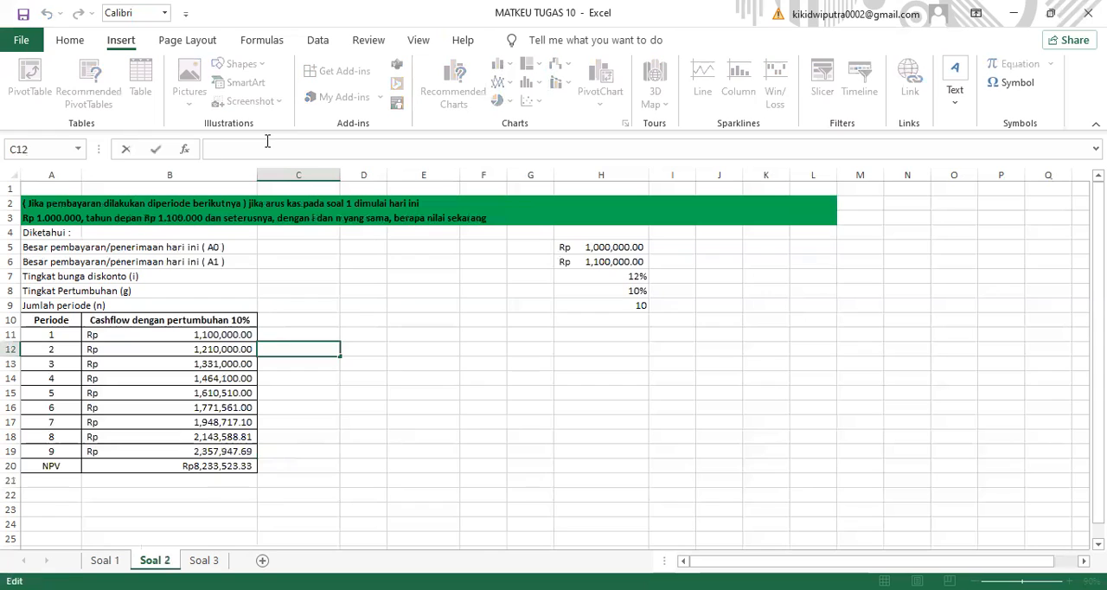
{"action": "type", "text": "="}
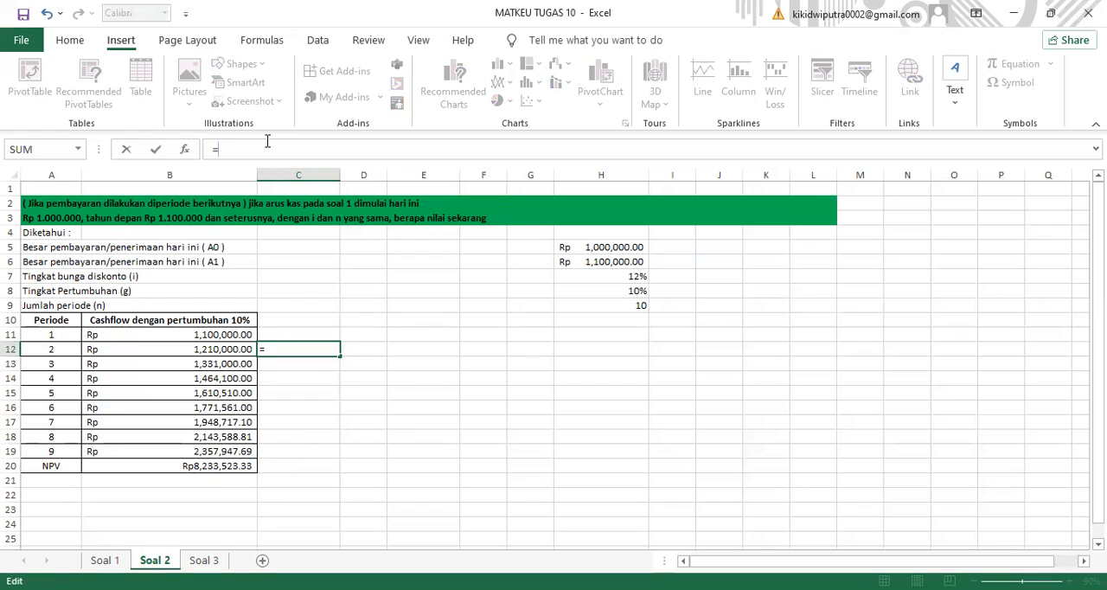
{"action": "type", "text": "B11"}
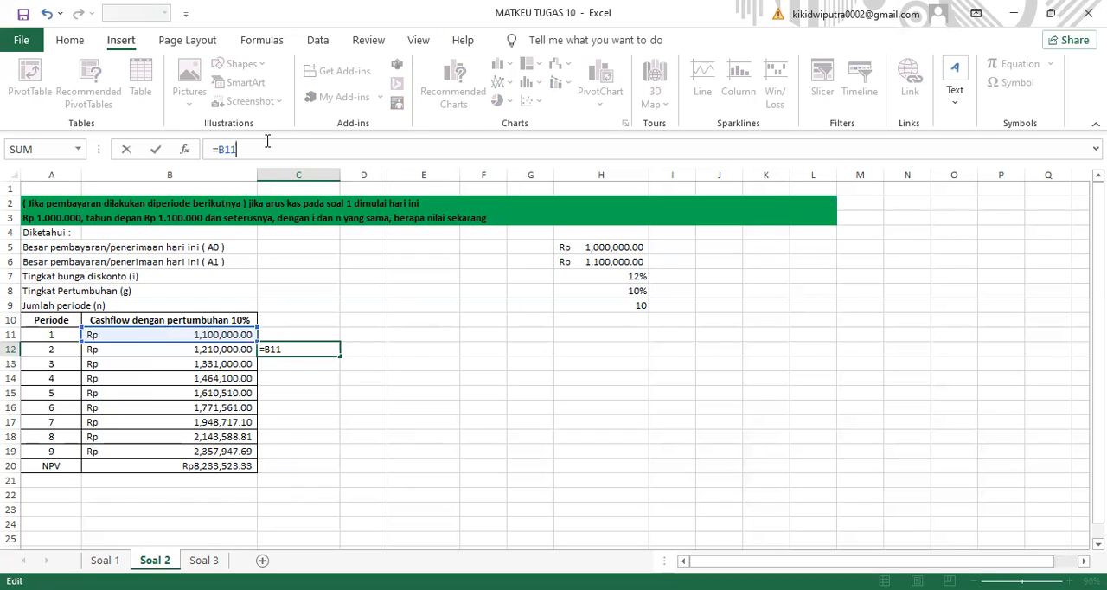
{"action": "type", "text": "*110%"}
{"action": "key", "text": "Return"}
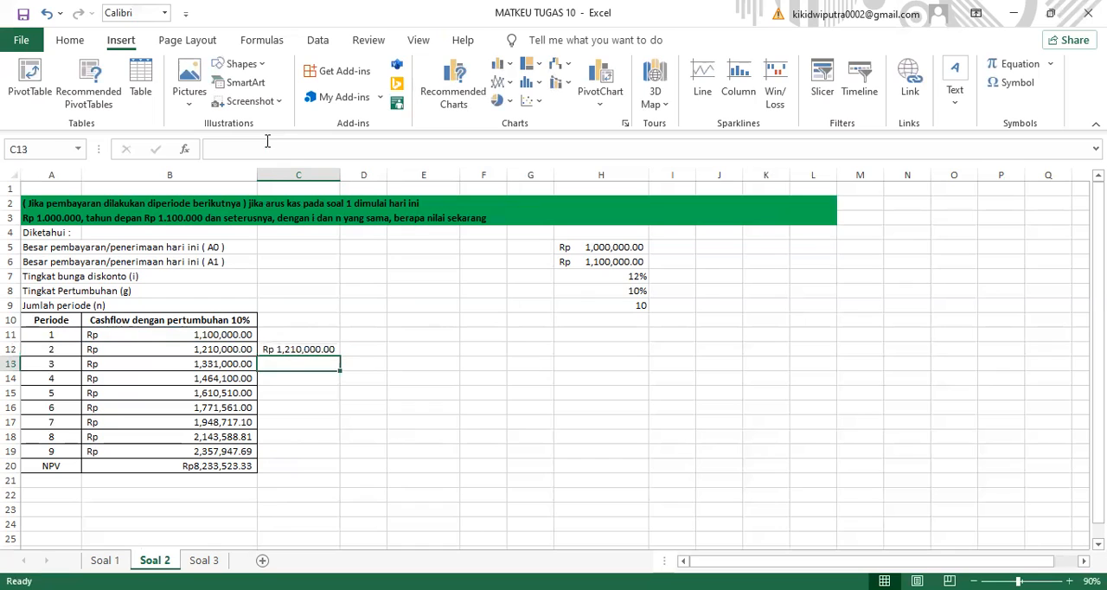
{"action": "left_click", "coordinate": [291, 351]}
{"action": "left_click_drag", "start_coordinate": [338, 354], "coordinate": [333, 465]}
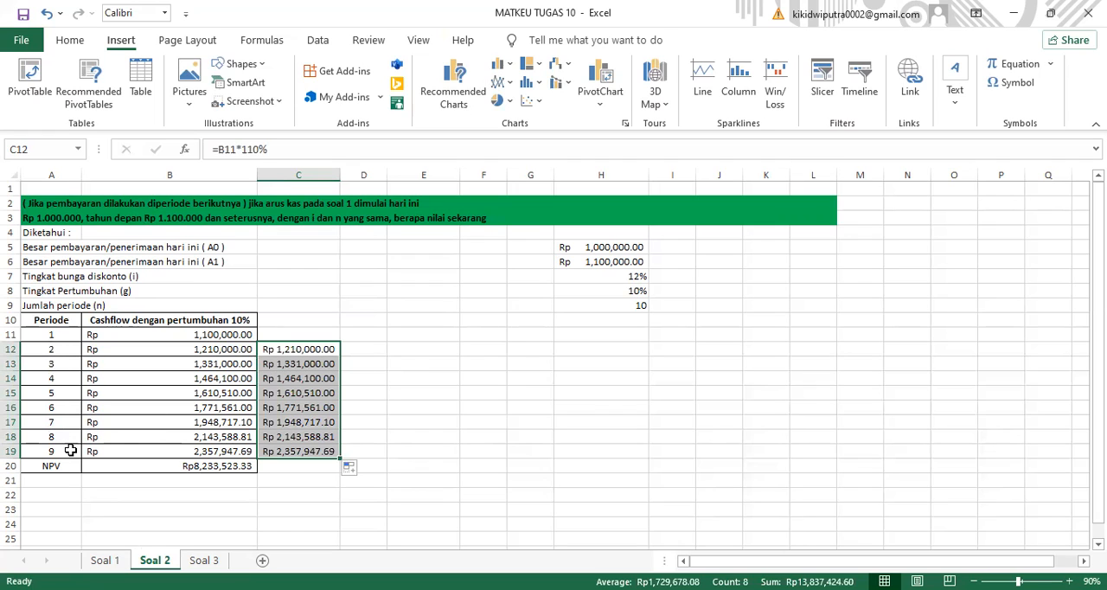
- Calculate the net present value in cell C20 with =NPV(12%,B11:B19) and compare it with the formula in B20
{"action": "left_click", "coordinate": [292, 468]}
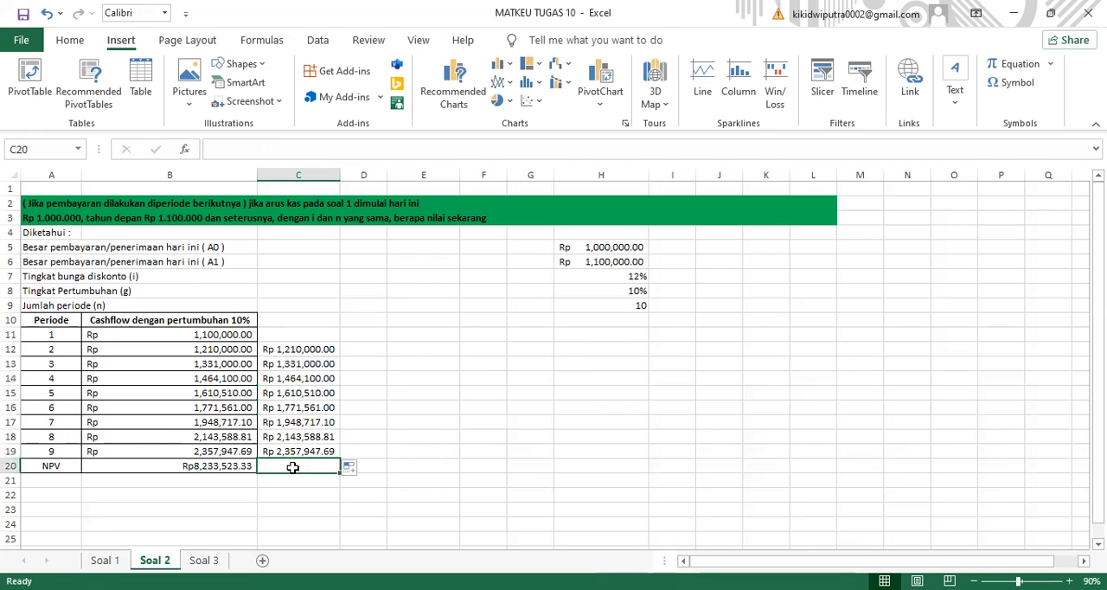
{"action": "left_click", "coordinate": [278, 152]}
{"action": "type", "text": "="}
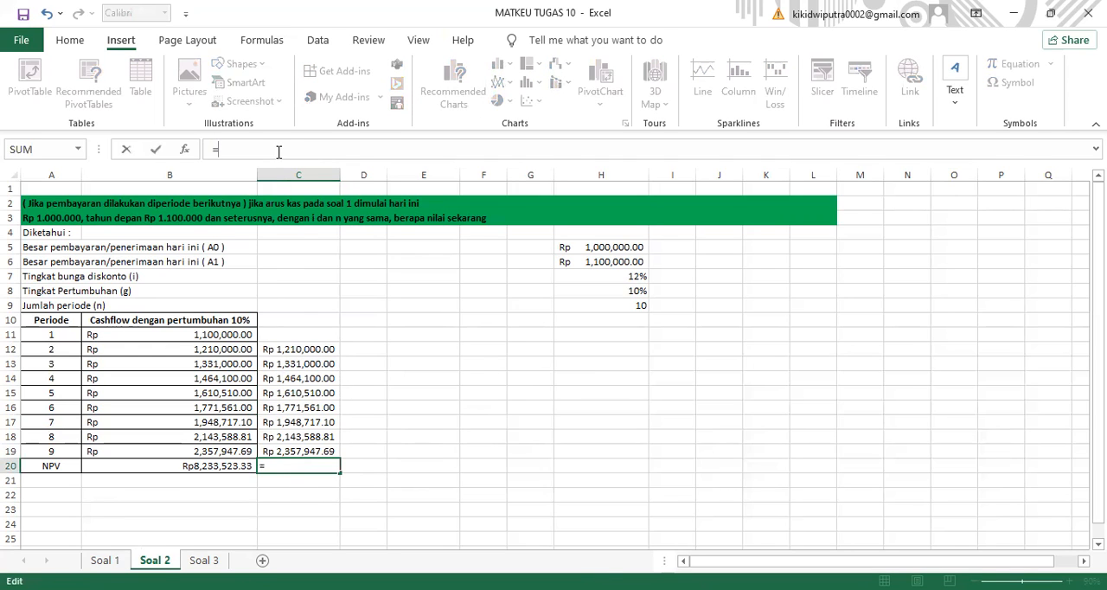
{"action": "type", "text": "NPV"}
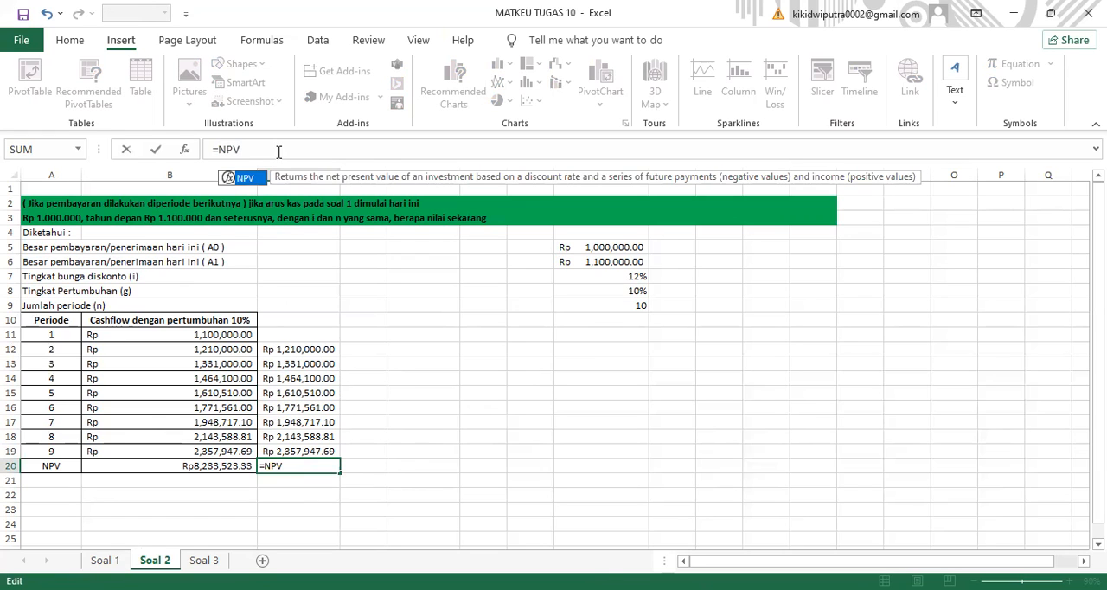
{"action": "type", "text": "(12"}
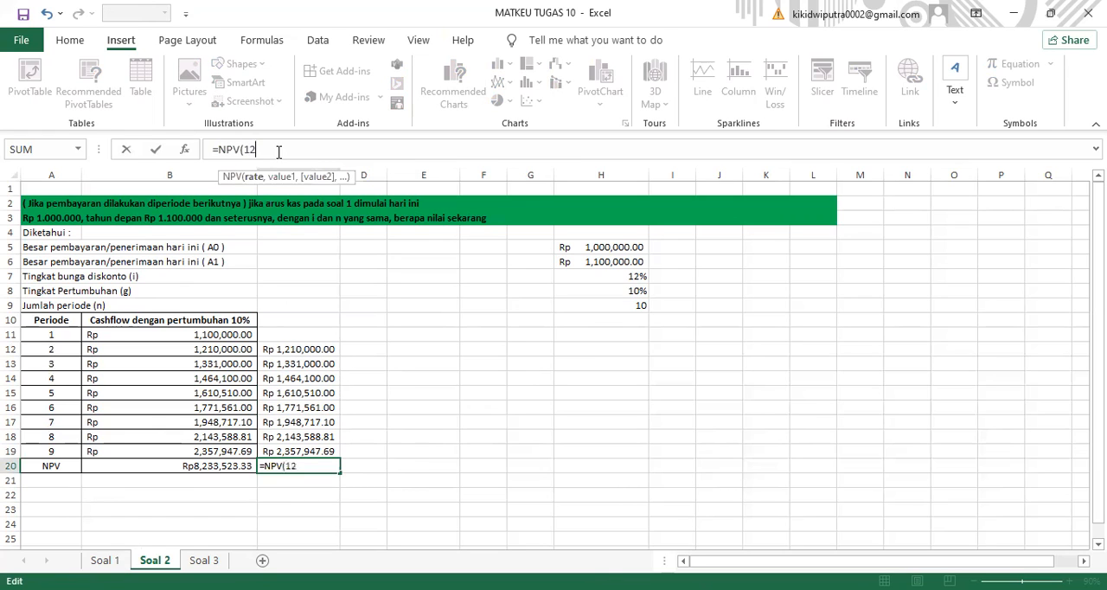
{"action": "type", "text": "%,B11"}
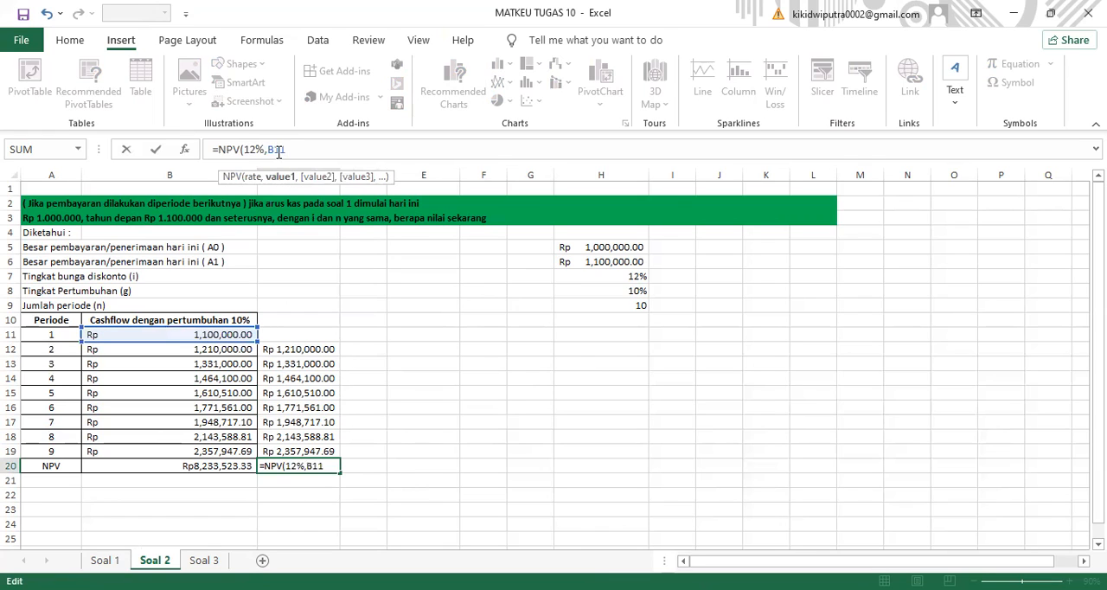
{"action": "left_click_drag", "start_coordinate": [254, 340], "coordinate": [256, 456]}
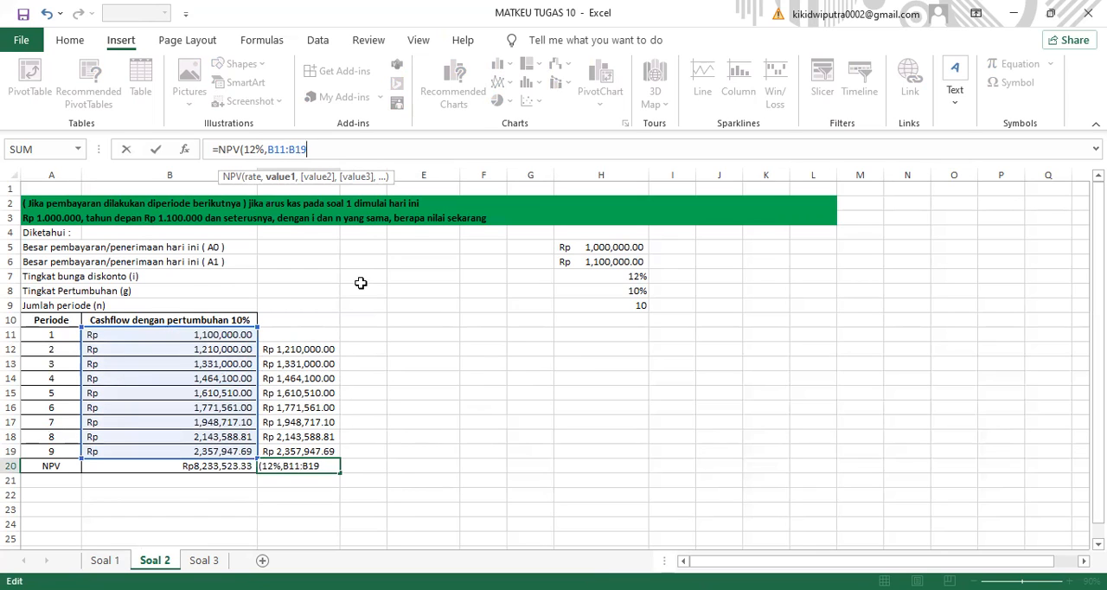
{"action": "type", "text": ")"}
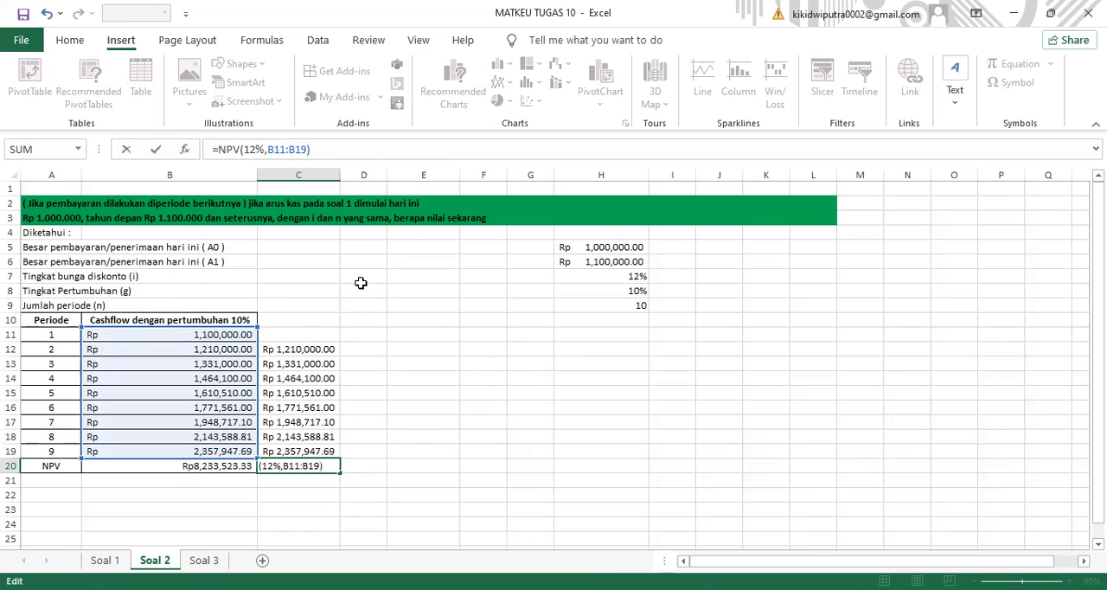
{"action": "key", "text": "Return"}
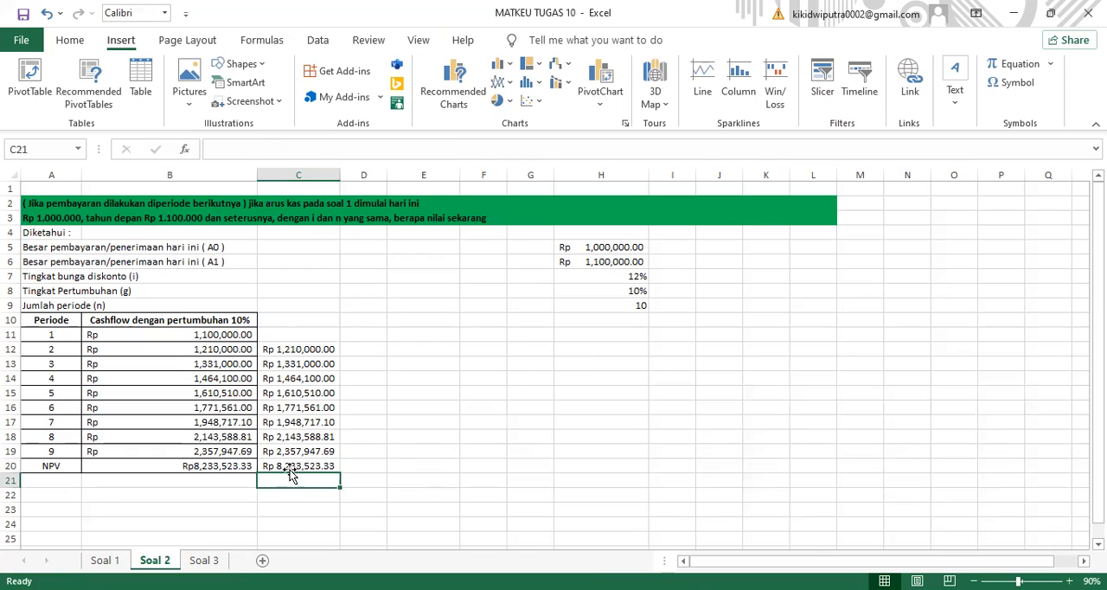
{"action": "left_click", "coordinate": [219, 464]}
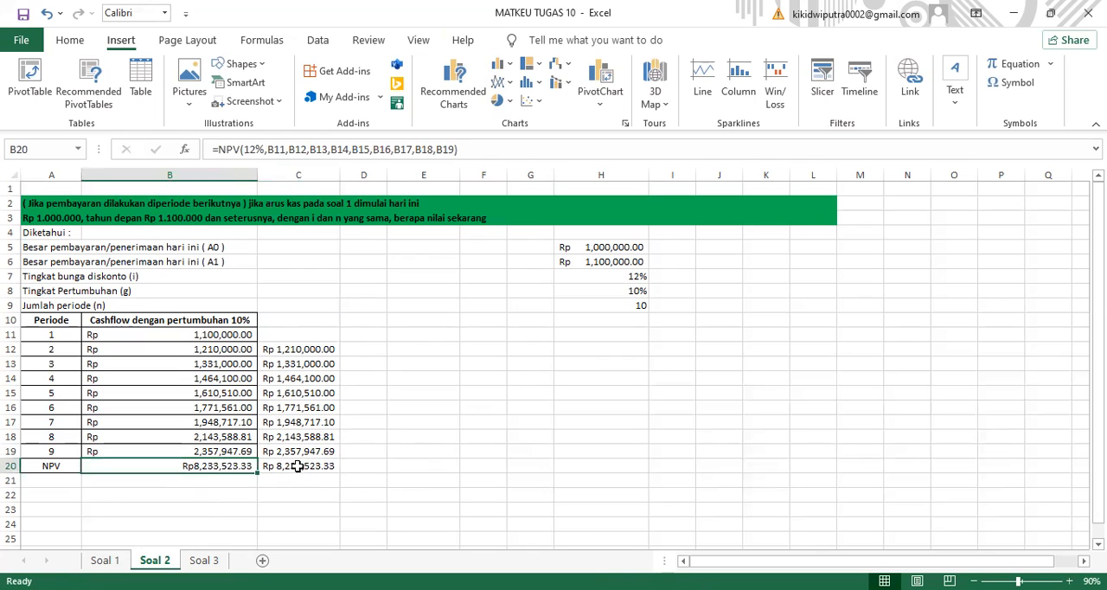
{"action": "left_click", "coordinate": [295, 467]}
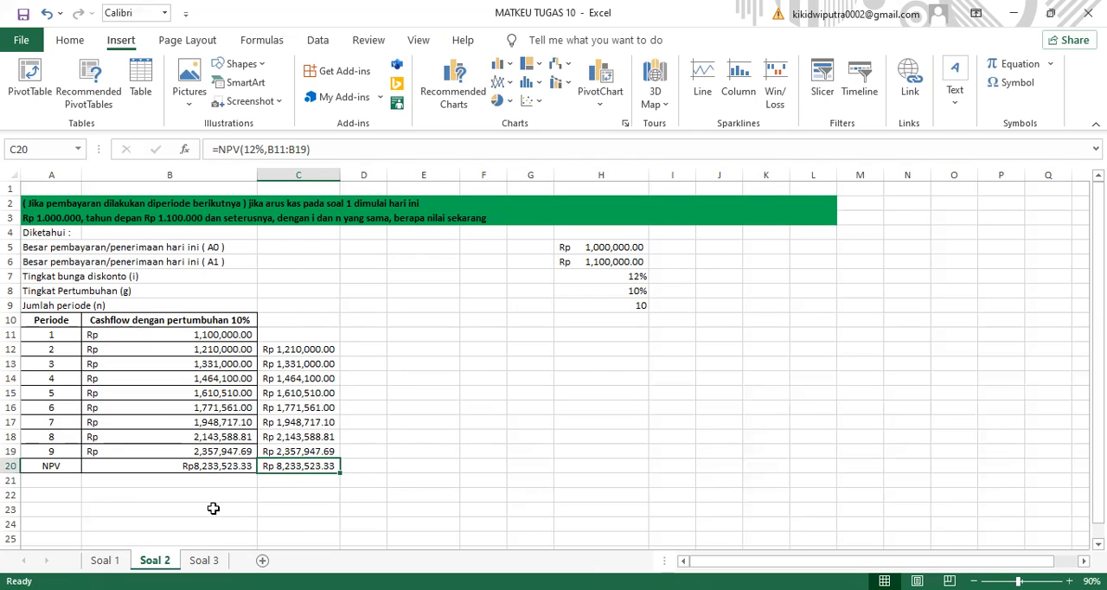
- On the Soal 3 sheet, enter =B10*106% in cell D11 and fill it down to D19
{"action": "left_click", "coordinate": [204, 560]}
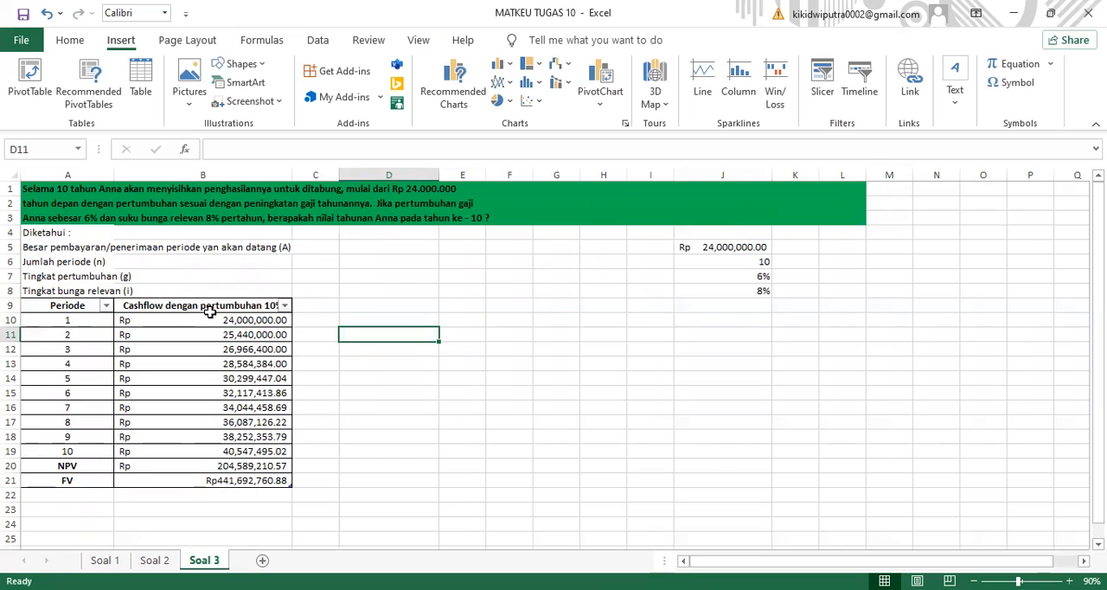
{"action": "left_click", "coordinate": [224, 333]}
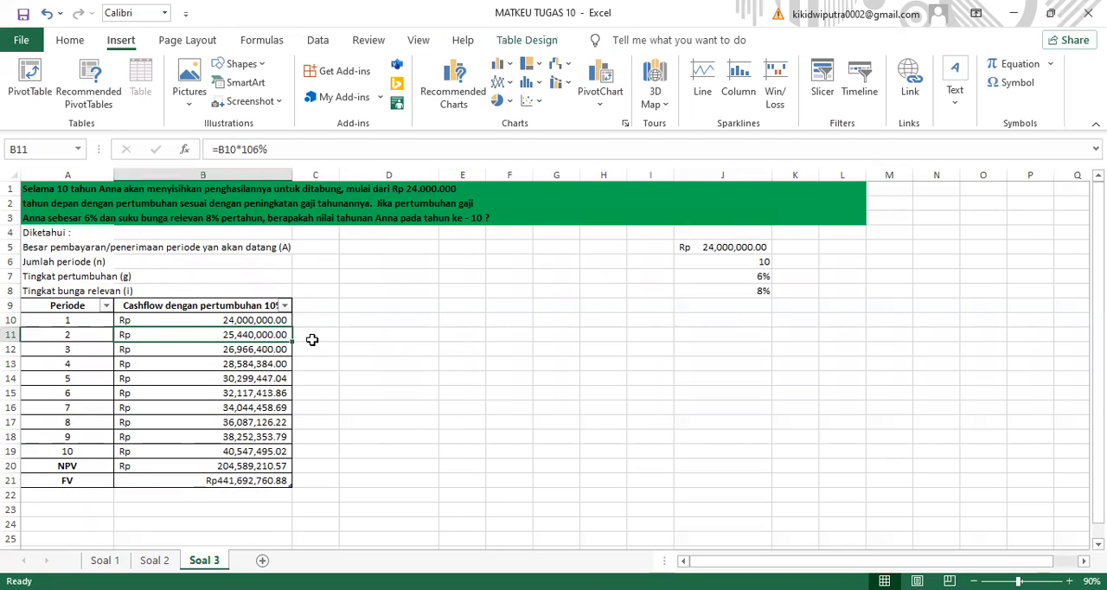
{"action": "left_click", "coordinate": [375, 333]}
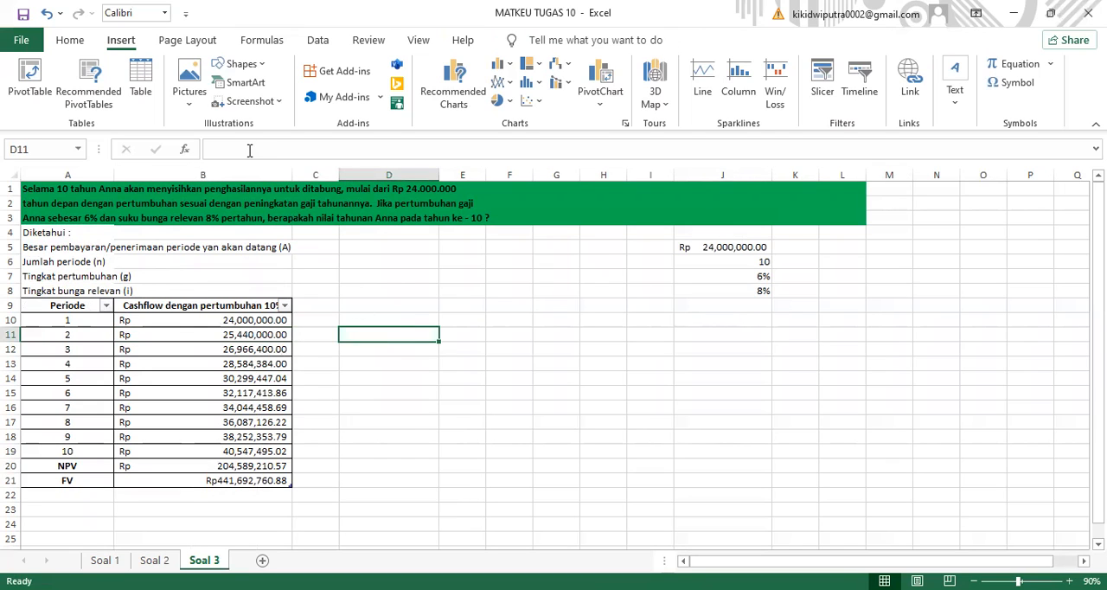
{"action": "left_click", "coordinate": [249, 149]}
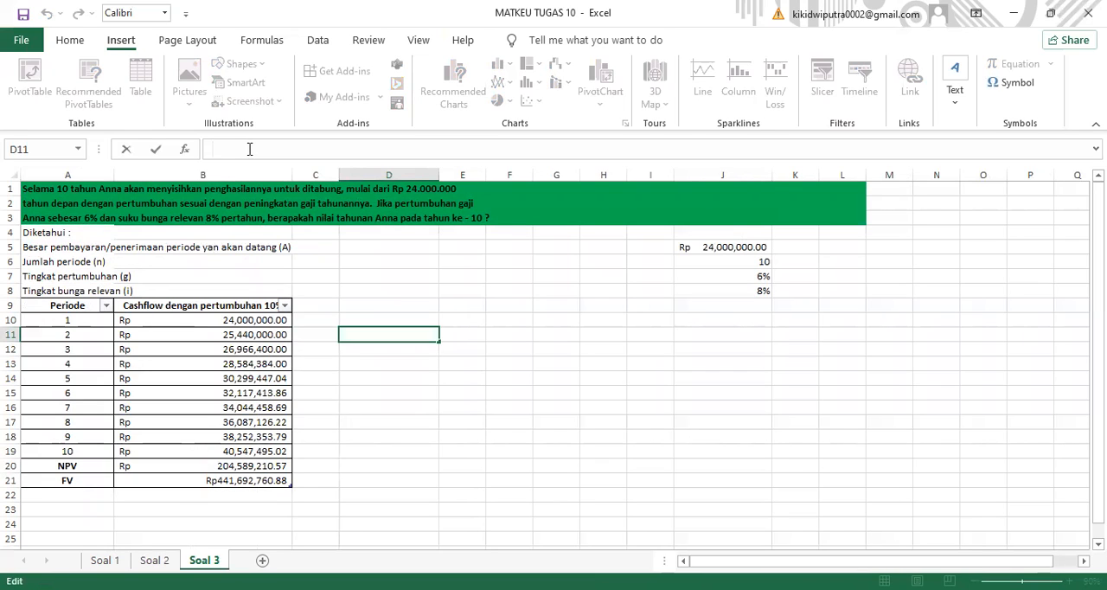
{"action": "type", "text": "=B"}
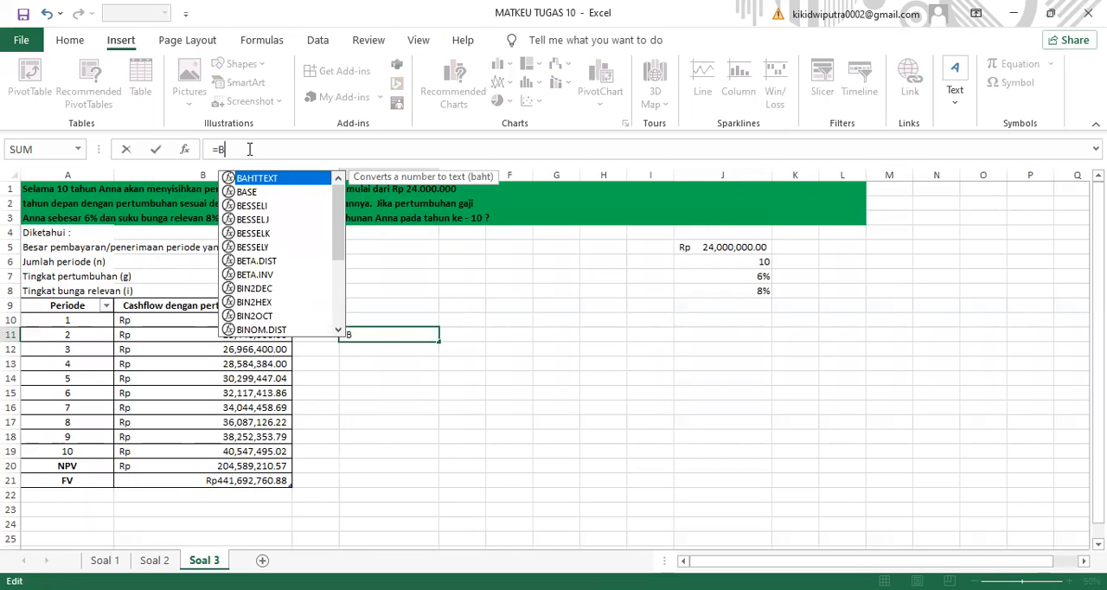
{"action": "type", "text": "10"}
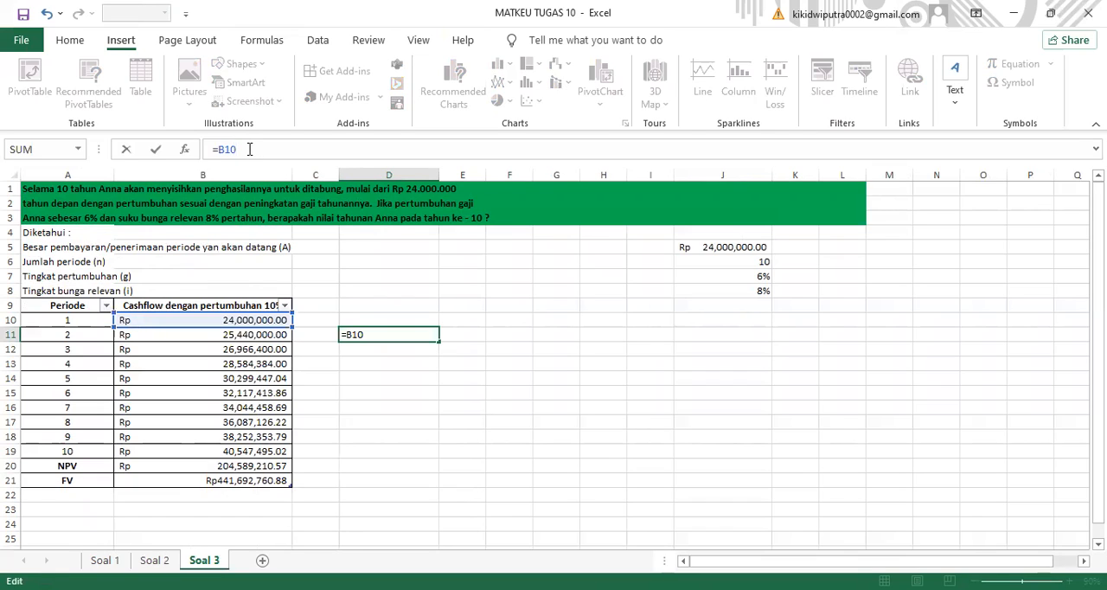
{"action": "type", "text": "*106%"}
{"action": "key", "text": "Return"}
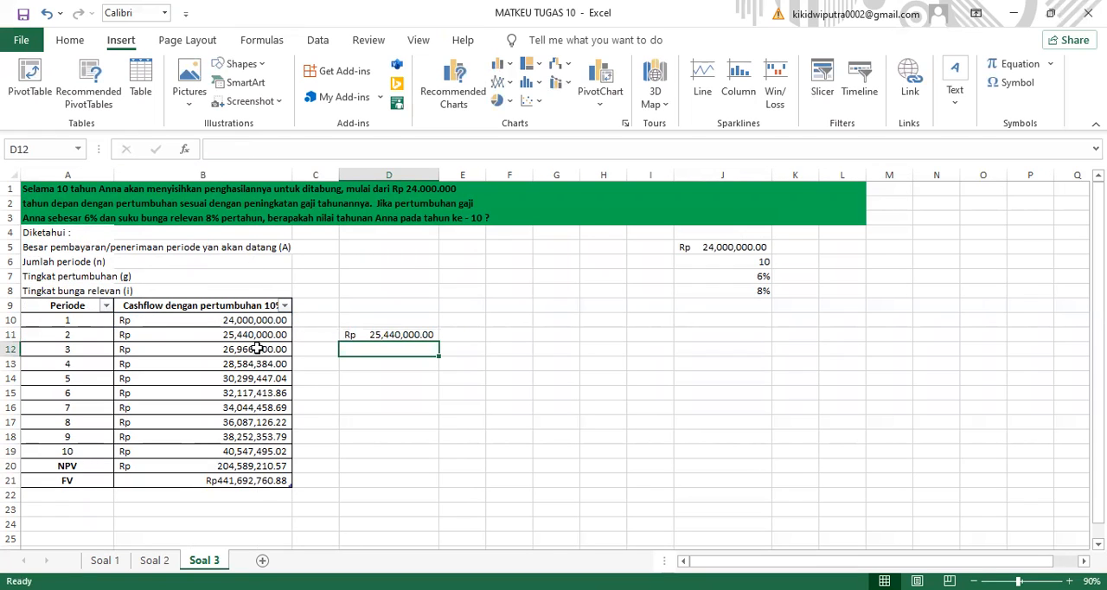
{"action": "left_click", "coordinate": [414, 334]}
{"action": "left_click_drag", "start_coordinate": [439, 342], "coordinate": [428, 454]}
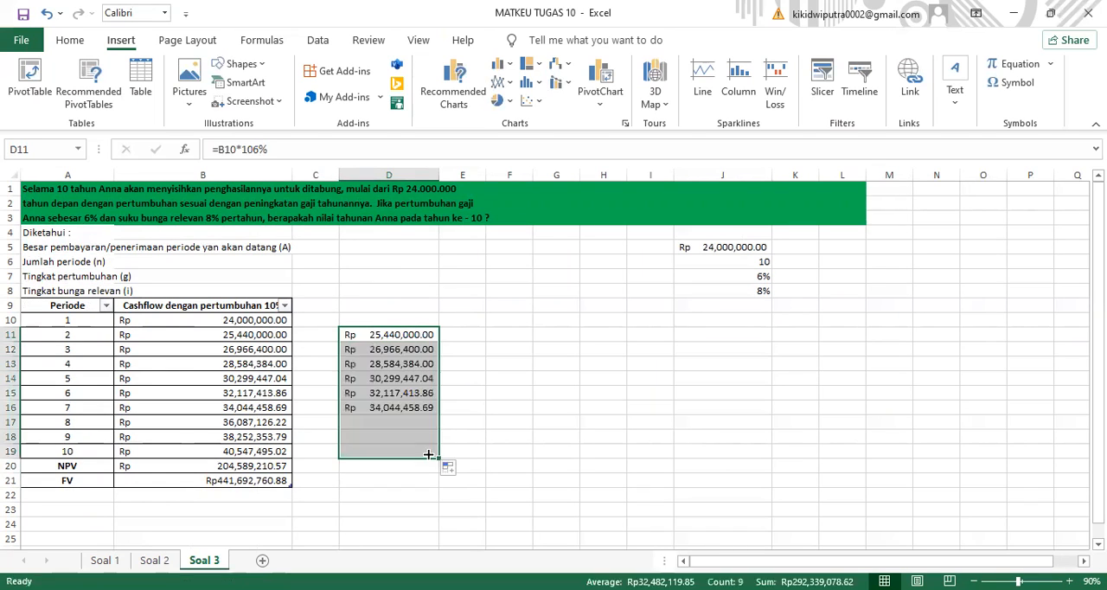
- Calculate the net present value in cell D20 with the formula =NPV(8%,B10:B19)
{"action": "left_click", "coordinate": [366, 471]}
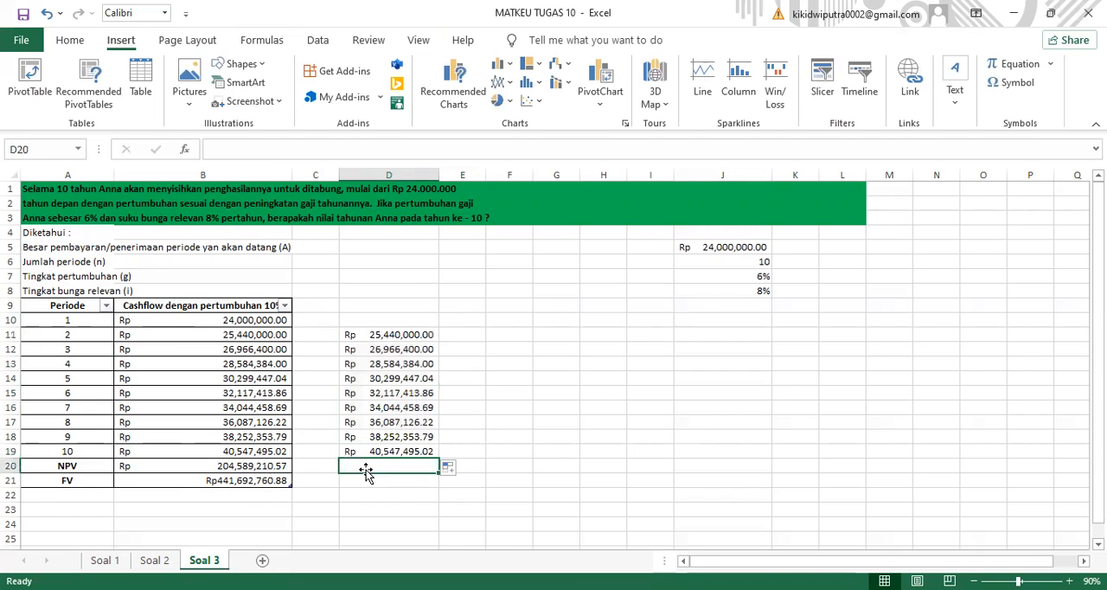
{"action": "left_click", "coordinate": [225, 152]}
{"action": "type", "text": "="}
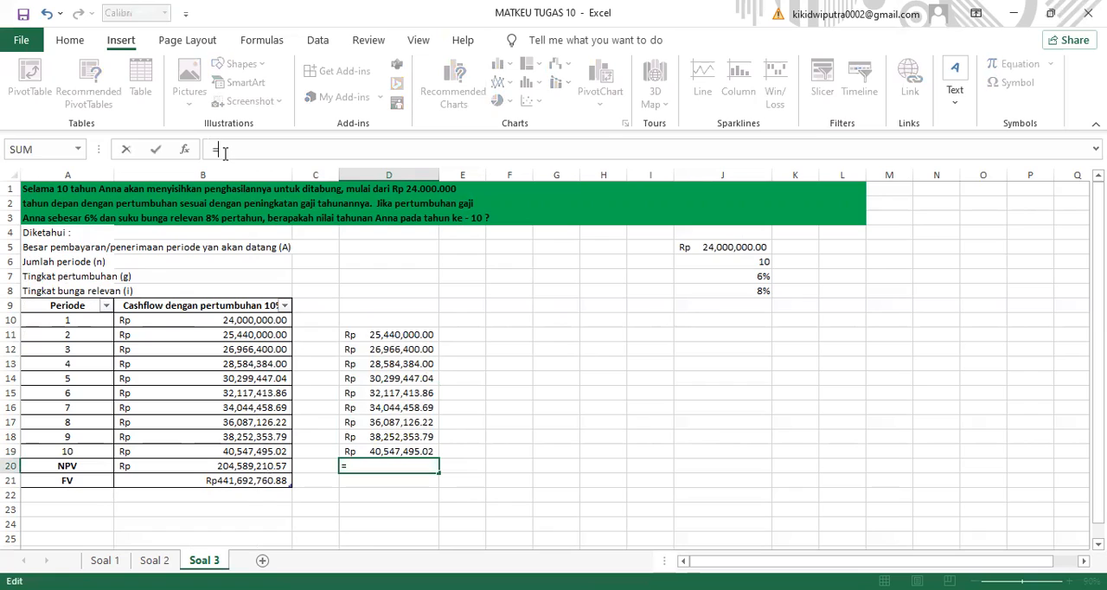
{"action": "type", "text": "NPV"}
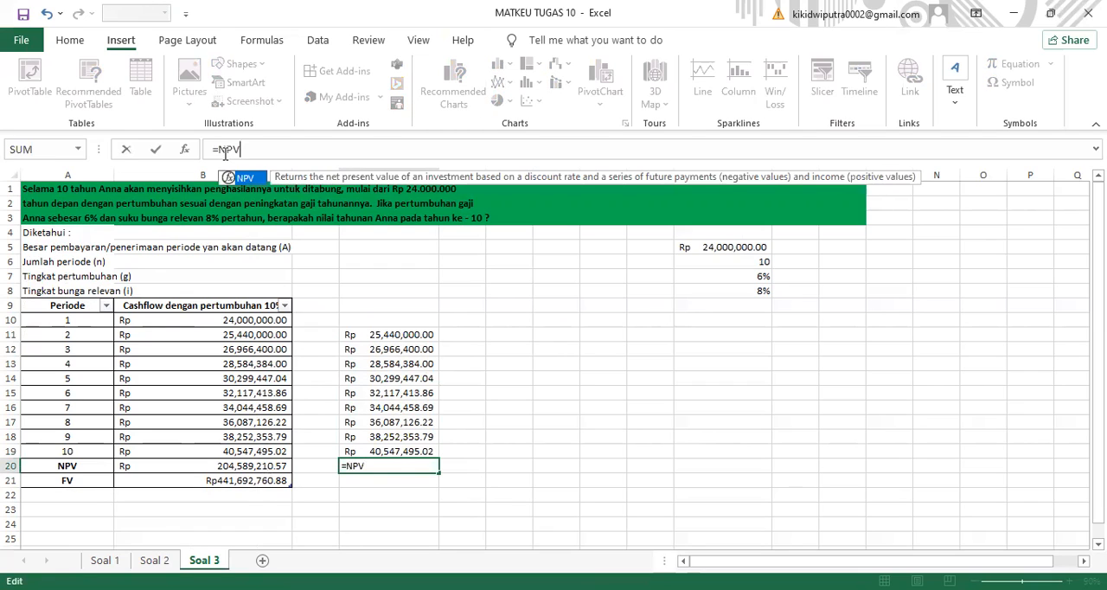
{"action": "type", "text": "("}
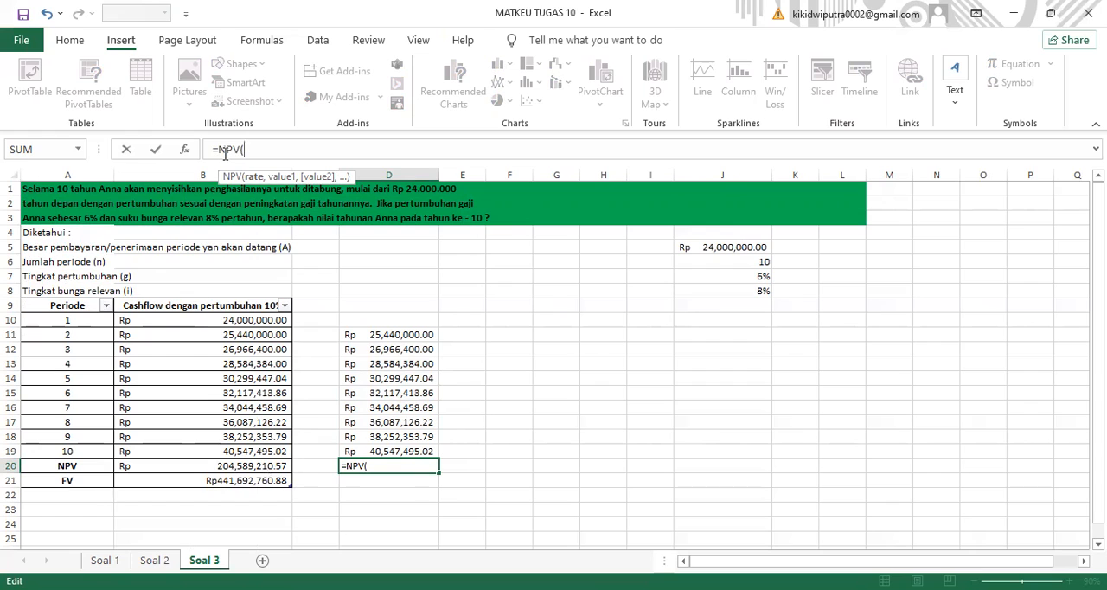
{"action": "left_click", "coordinate": [259, 465]}
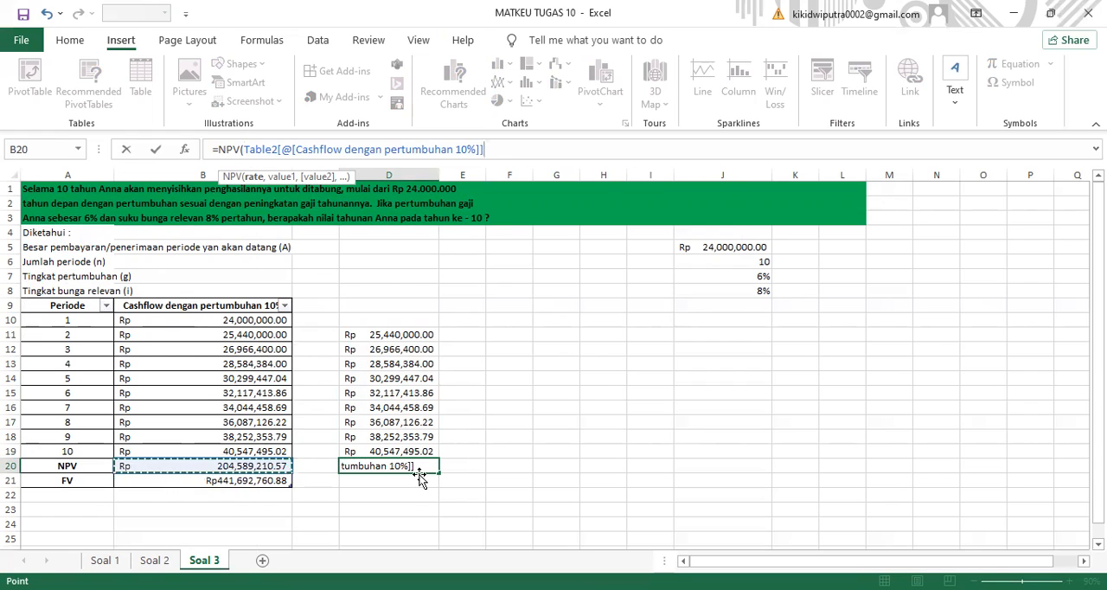
{"action": "key", "text": "ctrl+z"}
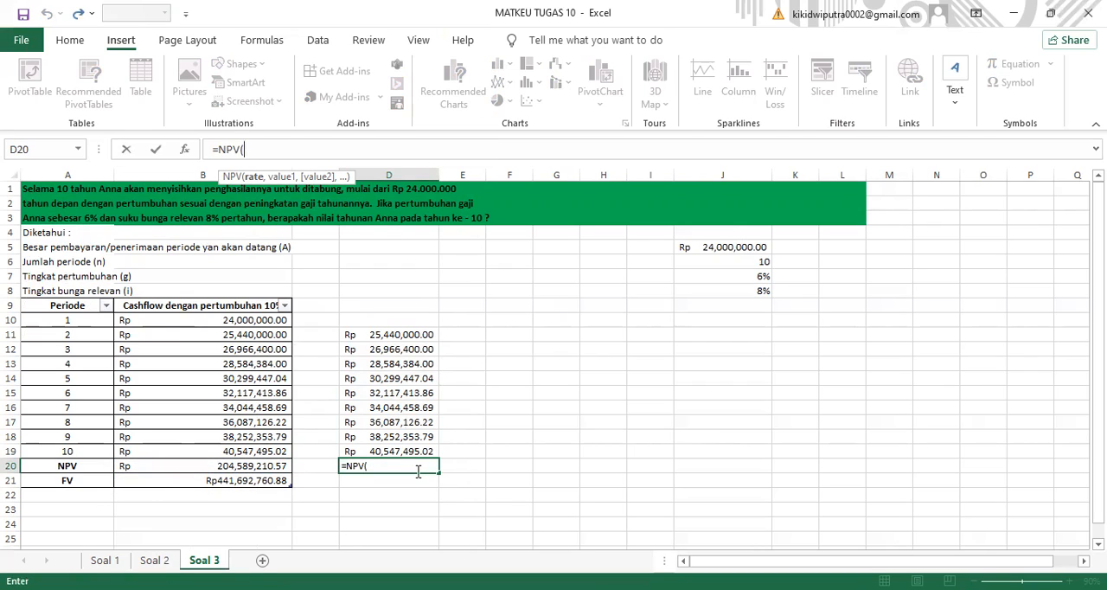
{"action": "left_click", "coordinate": [264, 155]}
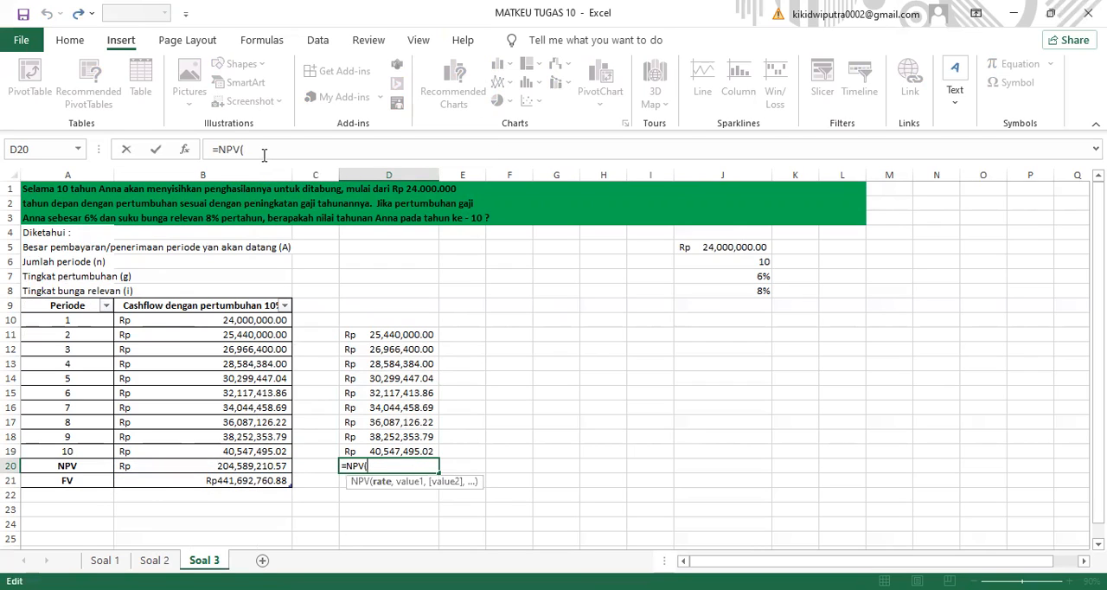
{"action": "left_click", "coordinate": [264, 154]}
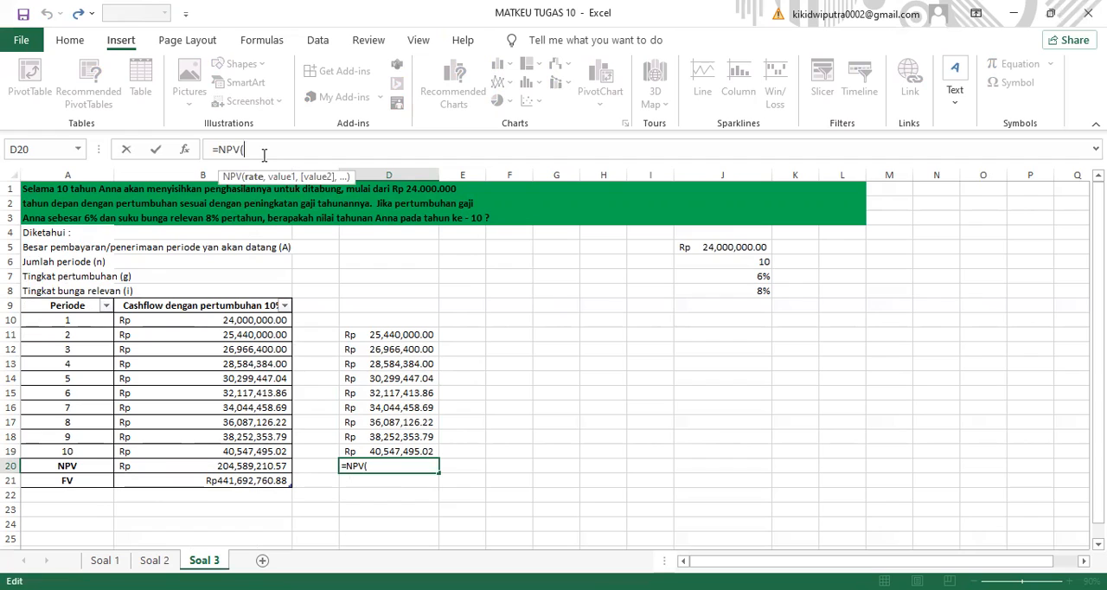
{"action": "type", "text": "8%,"}
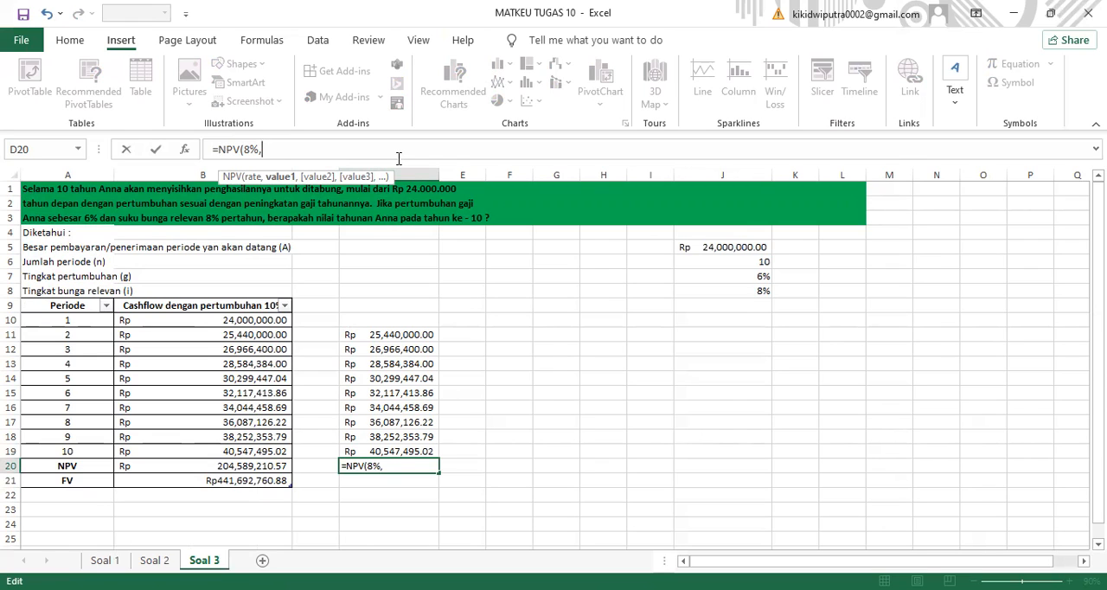
{"action": "type", "text": "B10"}
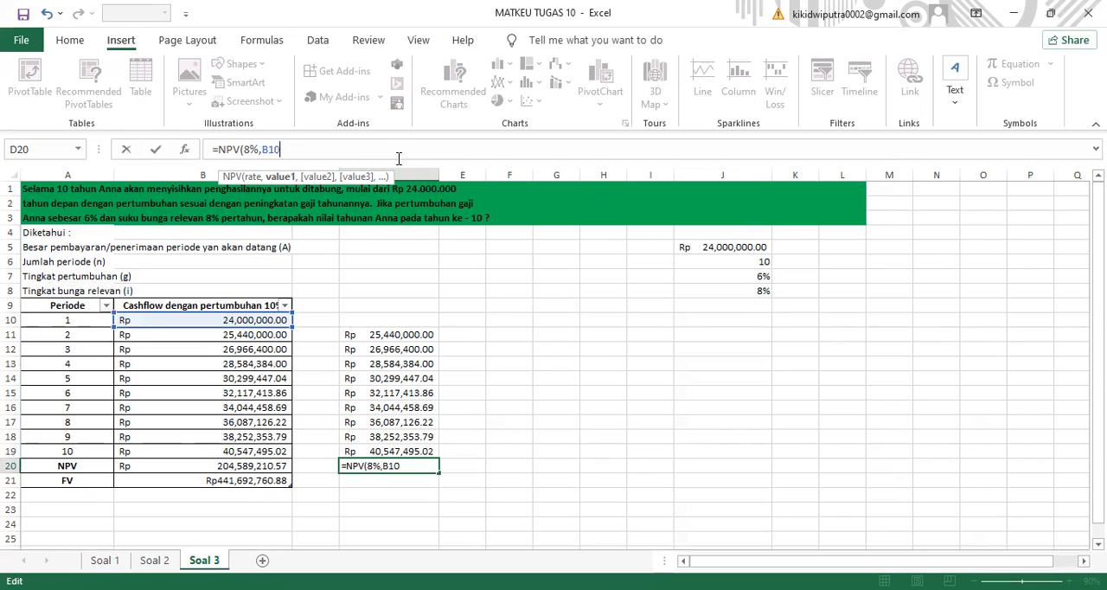
{"action": "left_click_drag", "start_coordinate": [289, 321], "coordinate": [286, 446]}
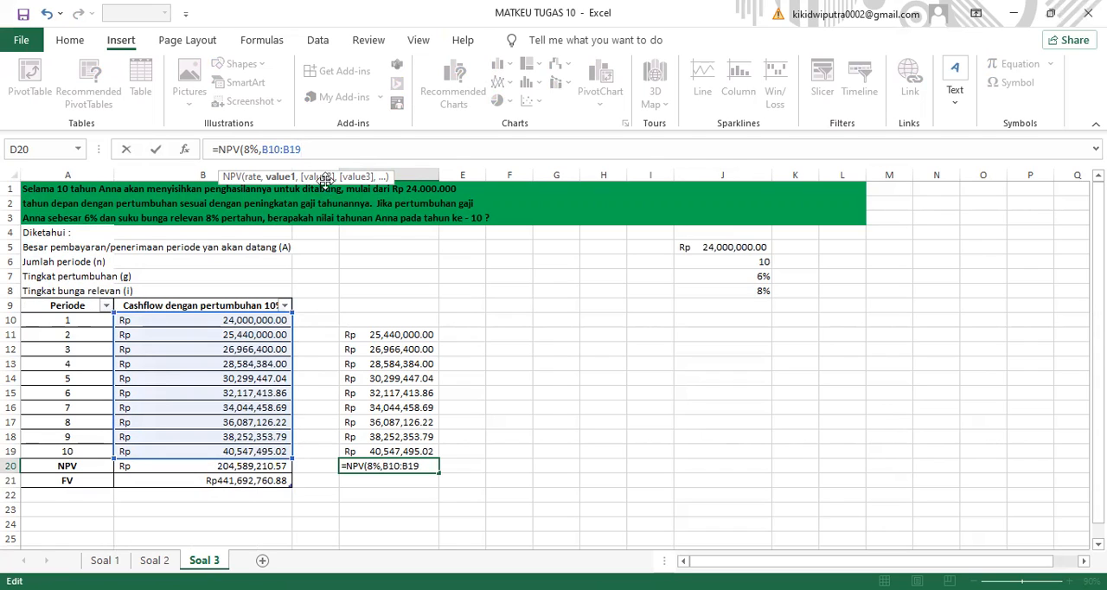
{"action": "type", "text": ")"}
{"action": "key", "text": "Return"}
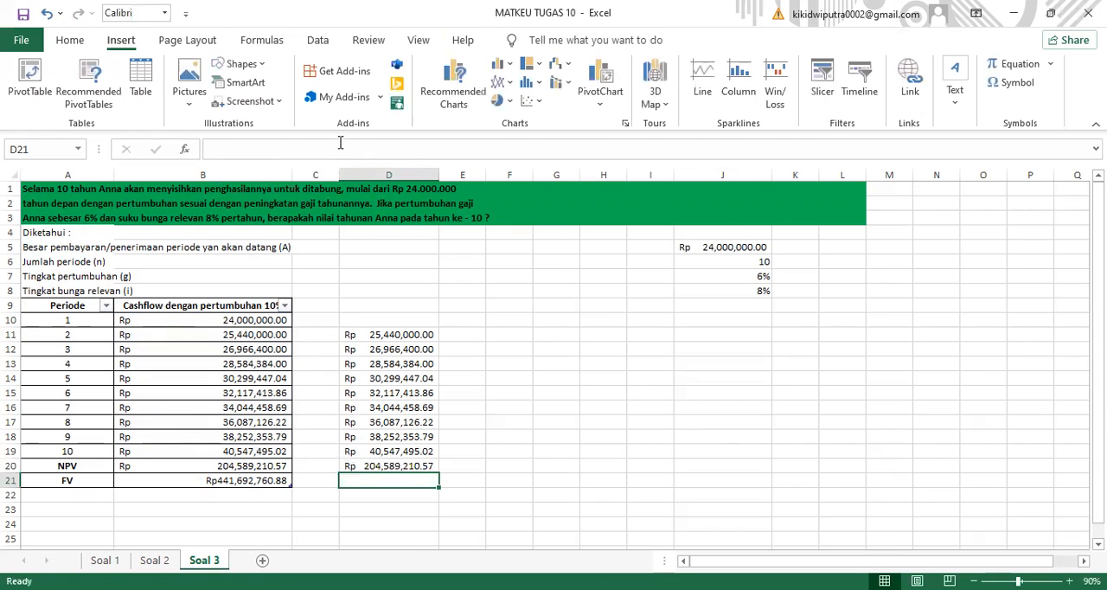
- Calculate the future value in cell D21 with the formula =FV(8%,10,0,-B20,0)
{"action": "left_click", "coordinate": [258, 144]}
{"action": "type", "text": "="}
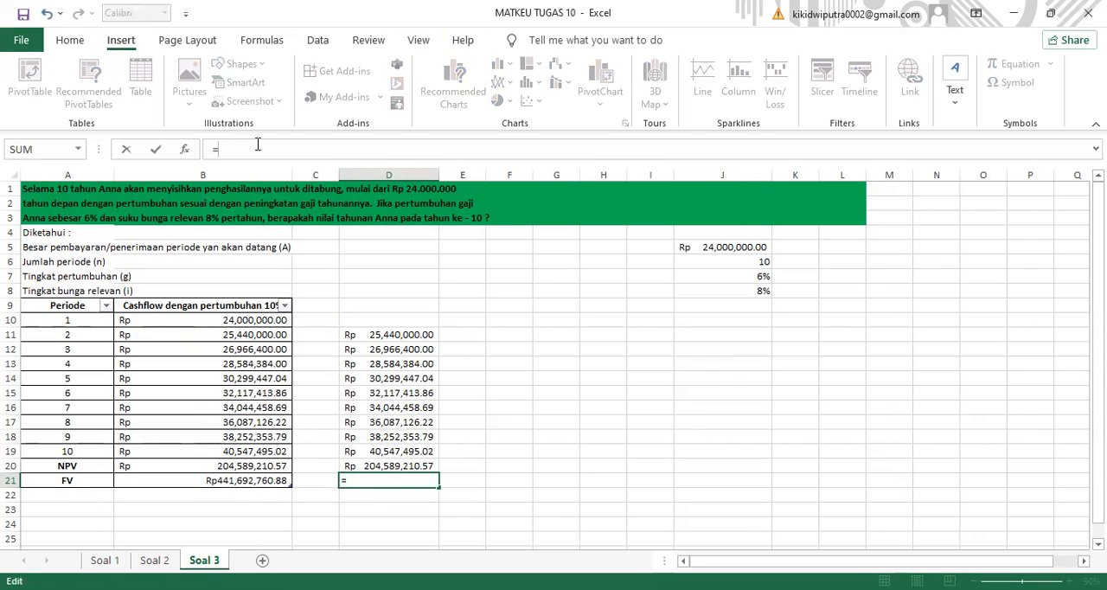
{"action": "type", "text": "FV"}
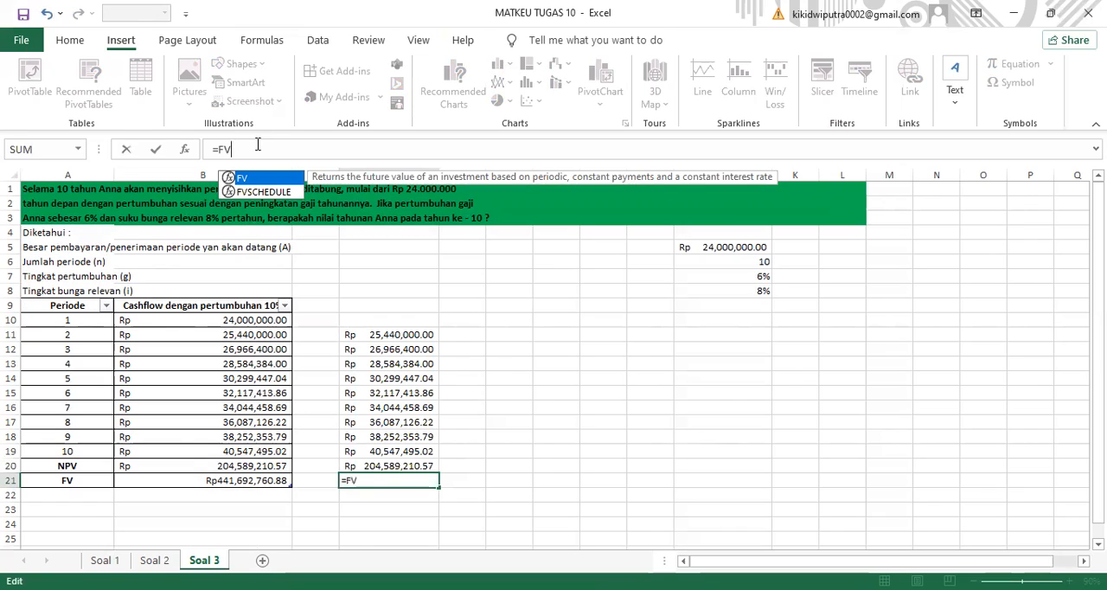
{"action": "type", "text": "("}
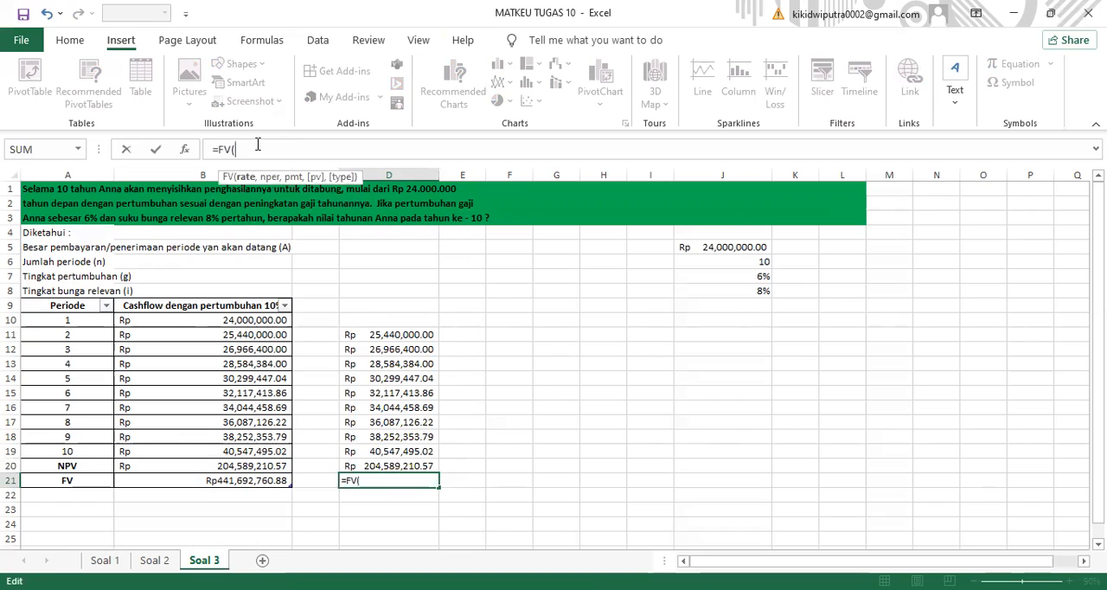
{"action": "type", "text": "8"}
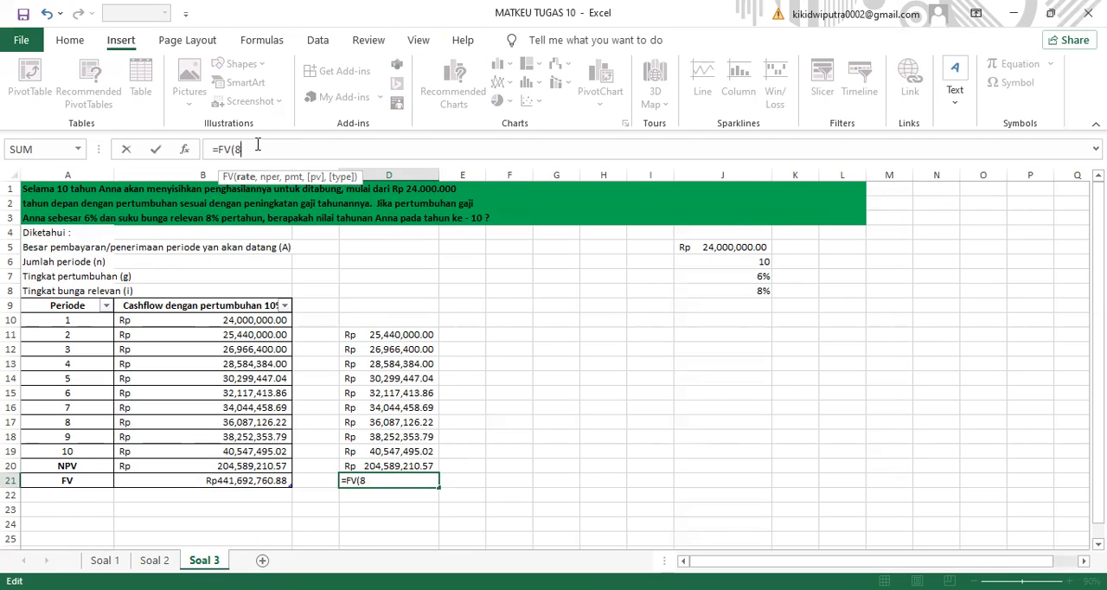
{"action": "type", "text": "%,"}
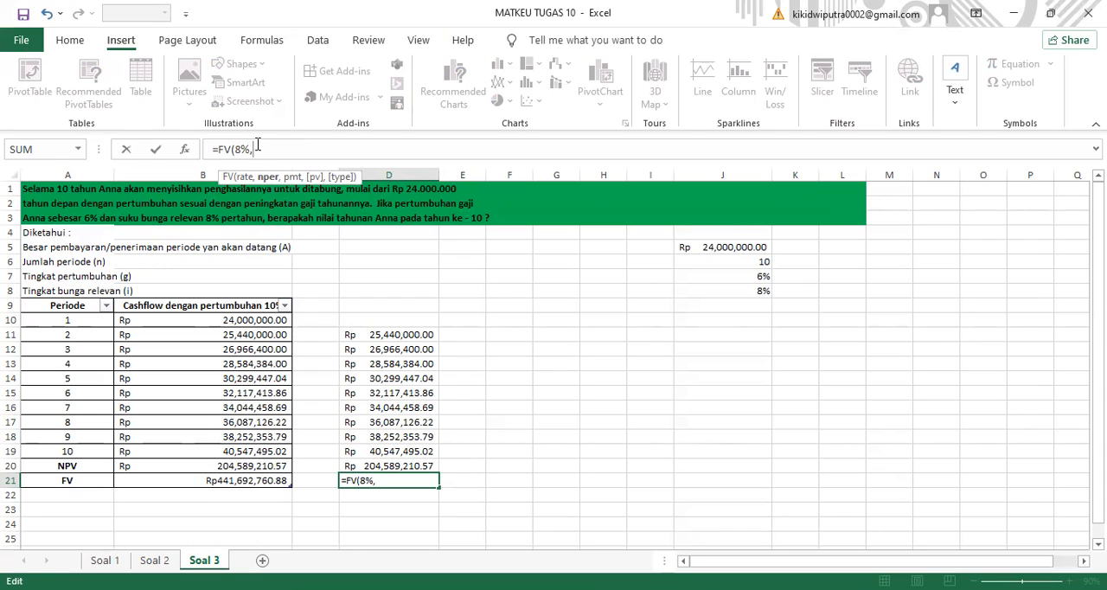
{"action": "type", "text": "10"}
{"action": "type", "text": ",0,"}
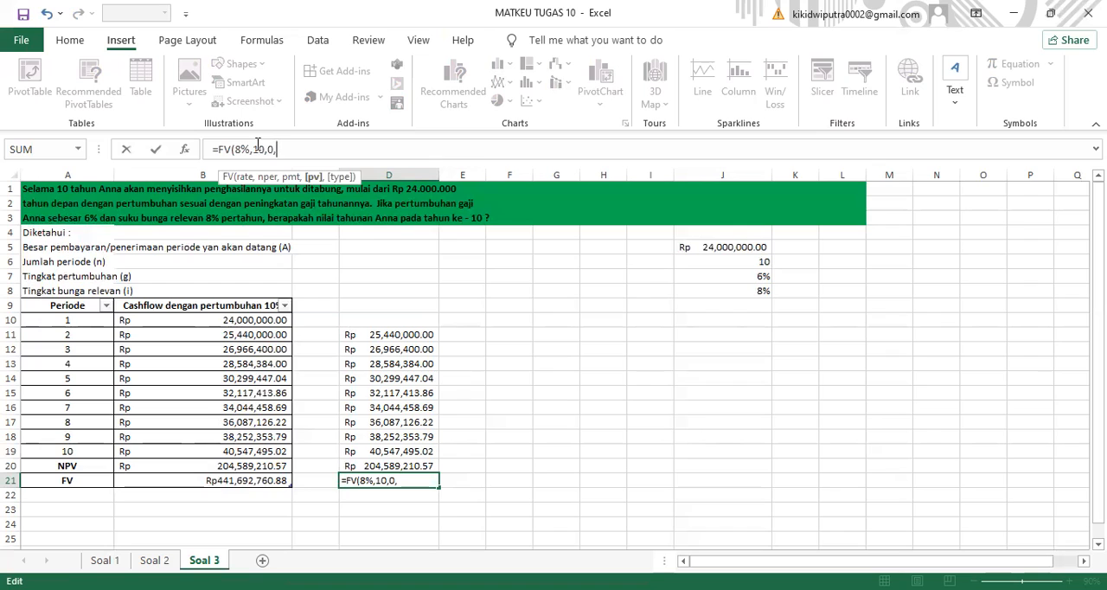
{"action": "type", "text": "-B20"}
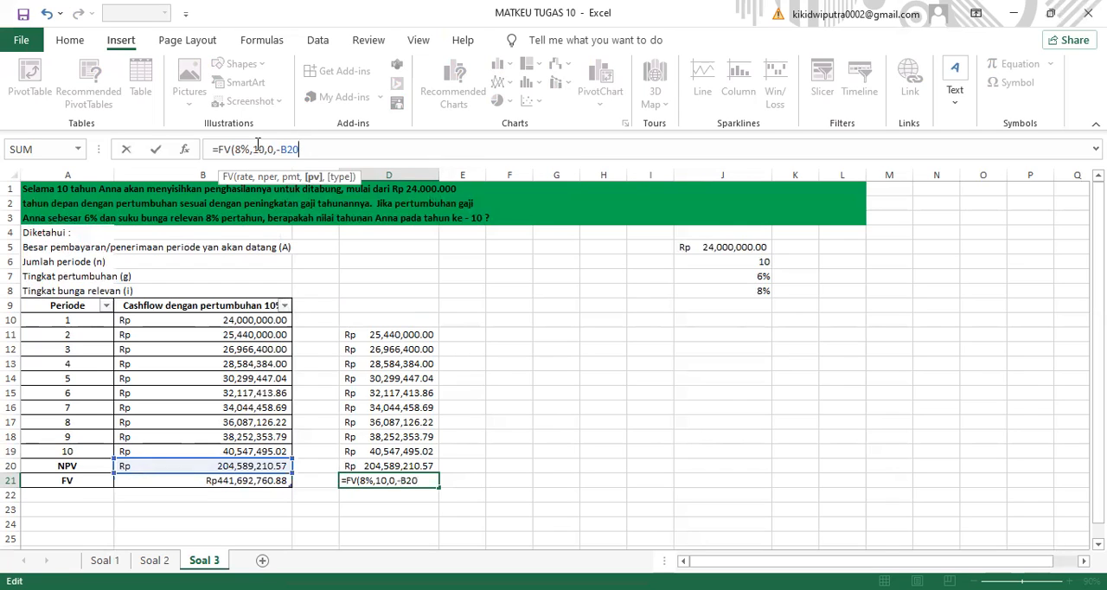
{"action": "type", "text": ",0"}
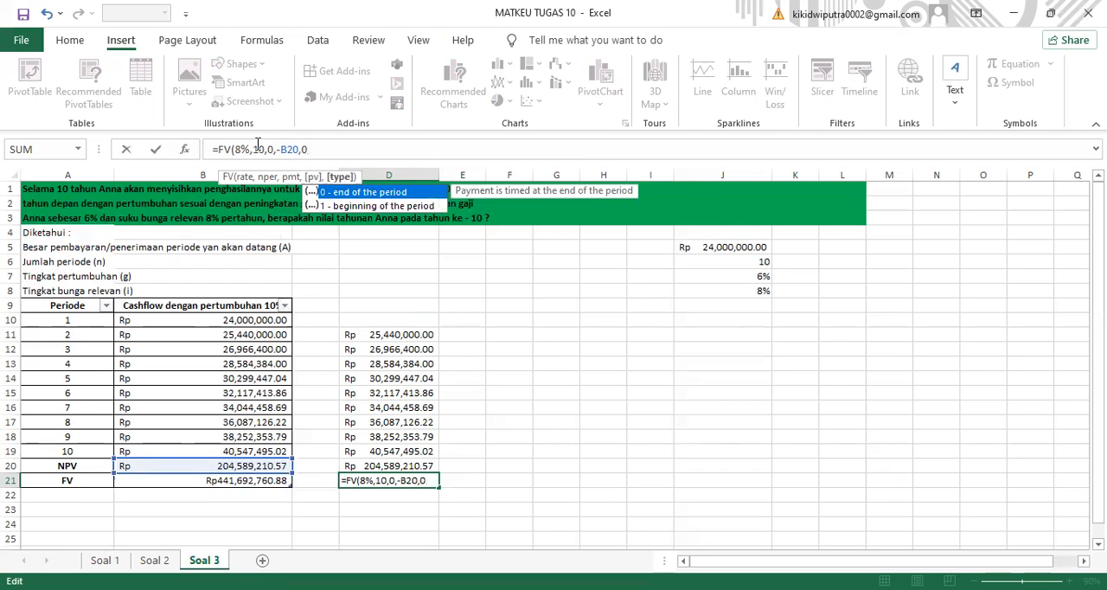
{"action": "key", "text": "Return"}
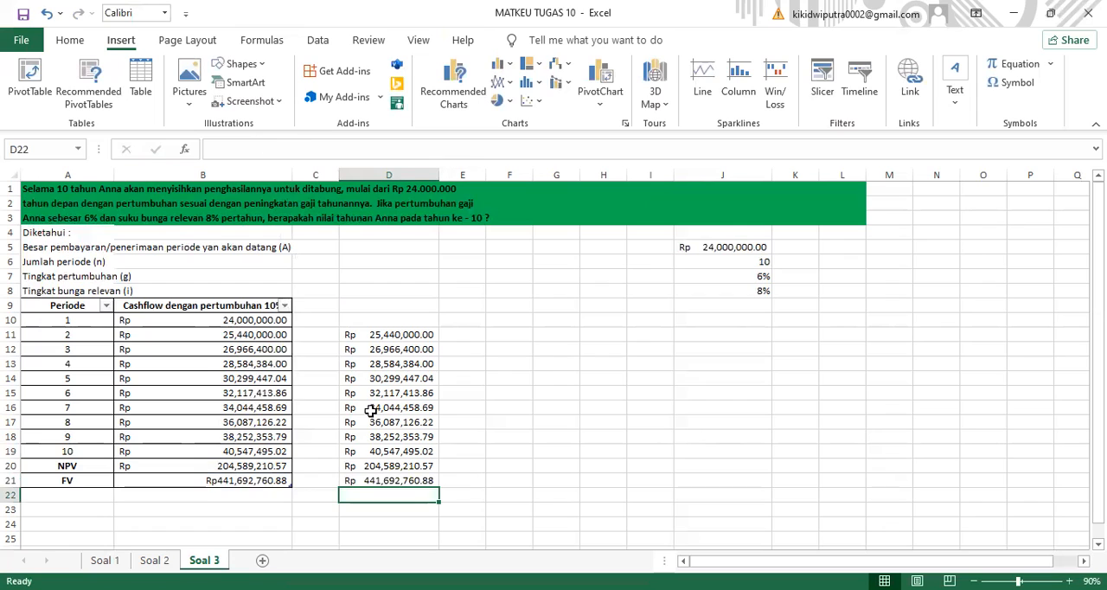
{"action": "left_click", "coordinate": [391, 475]}
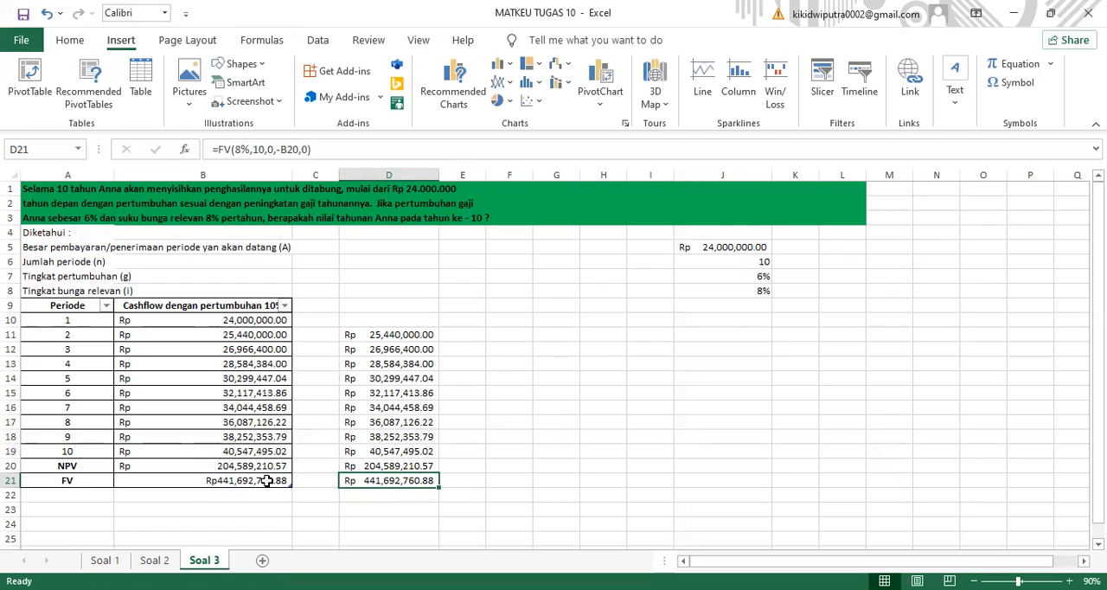